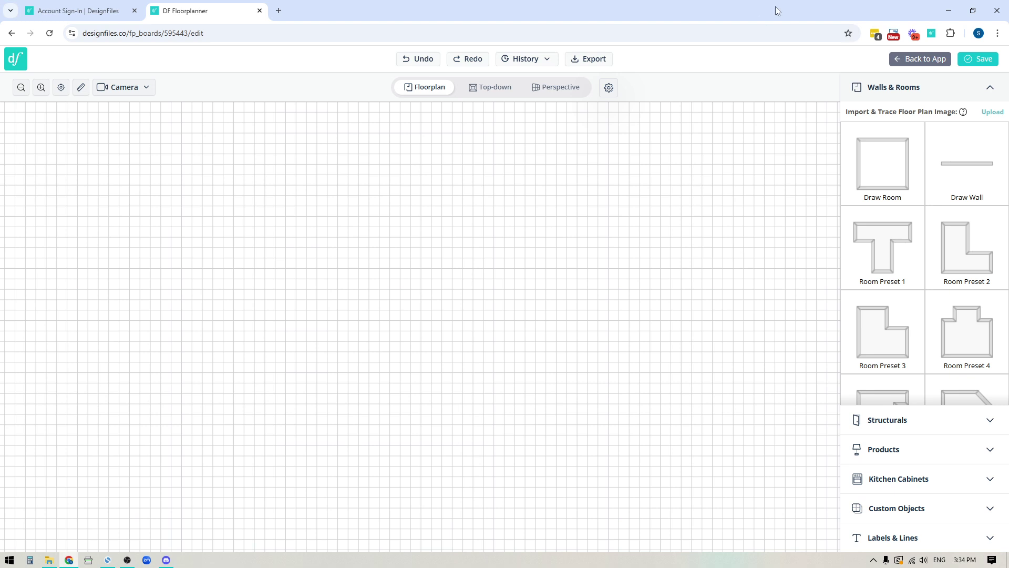
Step: Drag out Room Preset 3 as a 565 ft² L-shaped room on the empty grid
left_click_drag(847, 112, 950, 115)
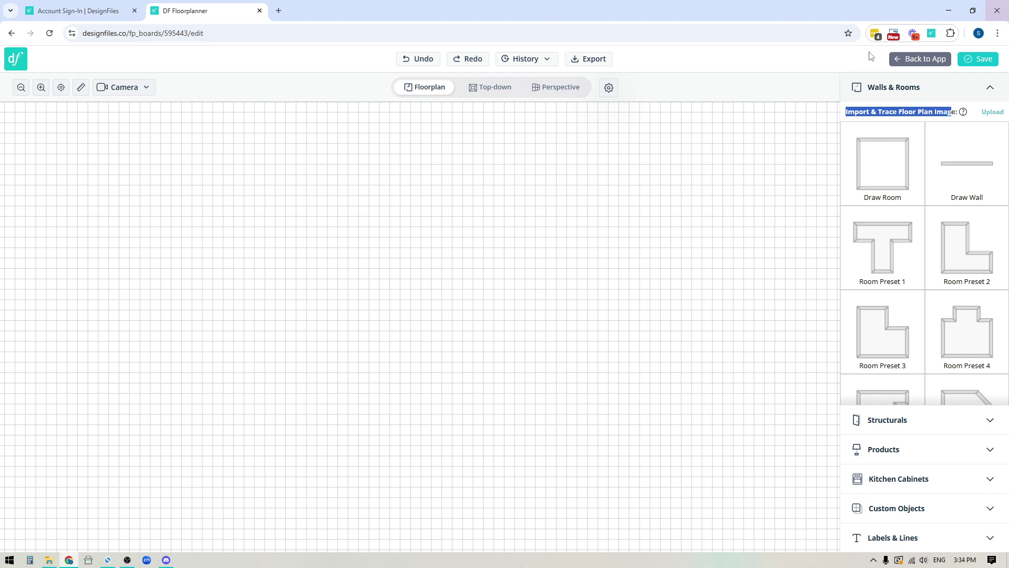
left_click(654, 172)
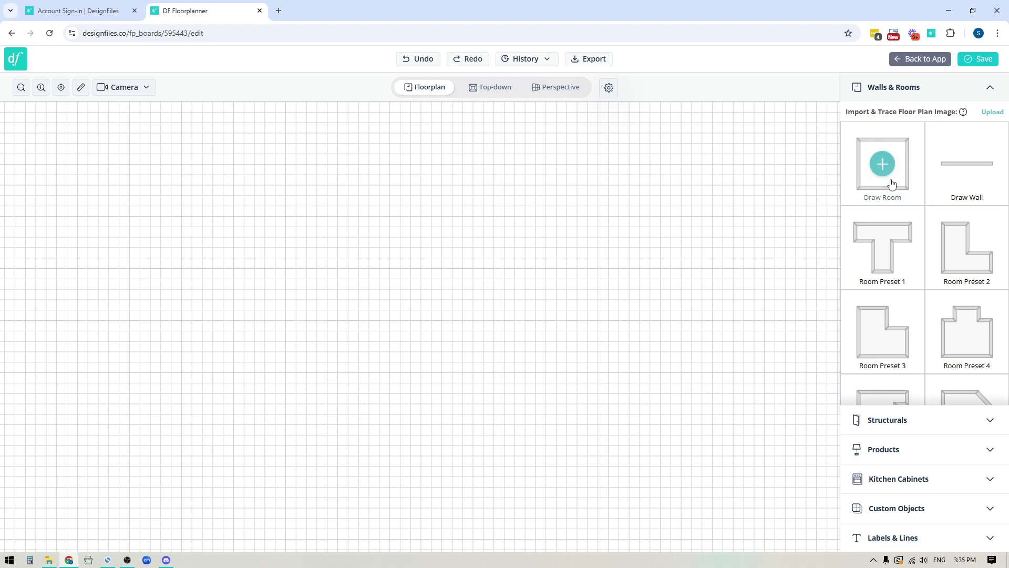
mouse_move(971, 184)
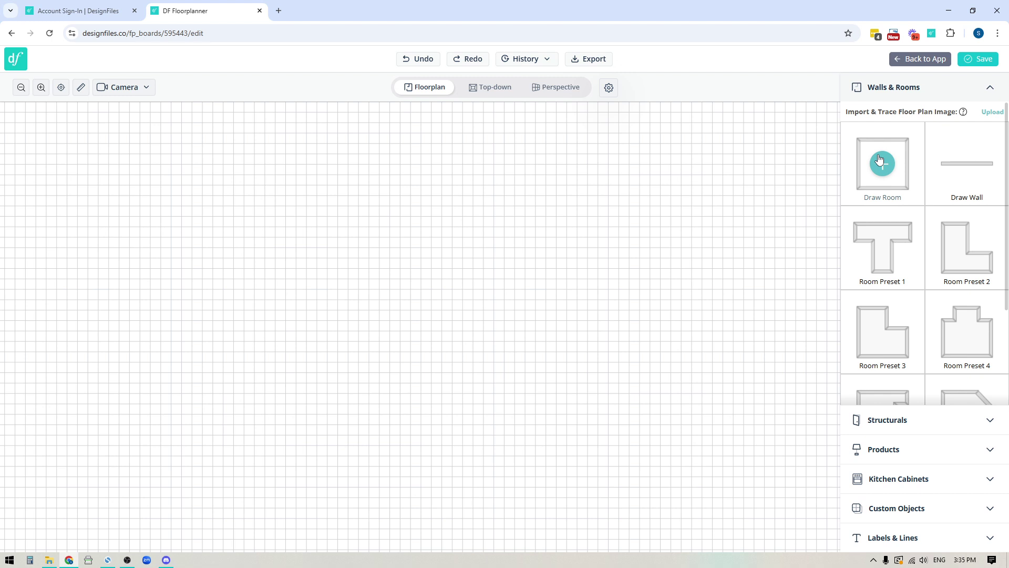
left_click(882, 333)
left_click_drag(208, 149, 711, 474)
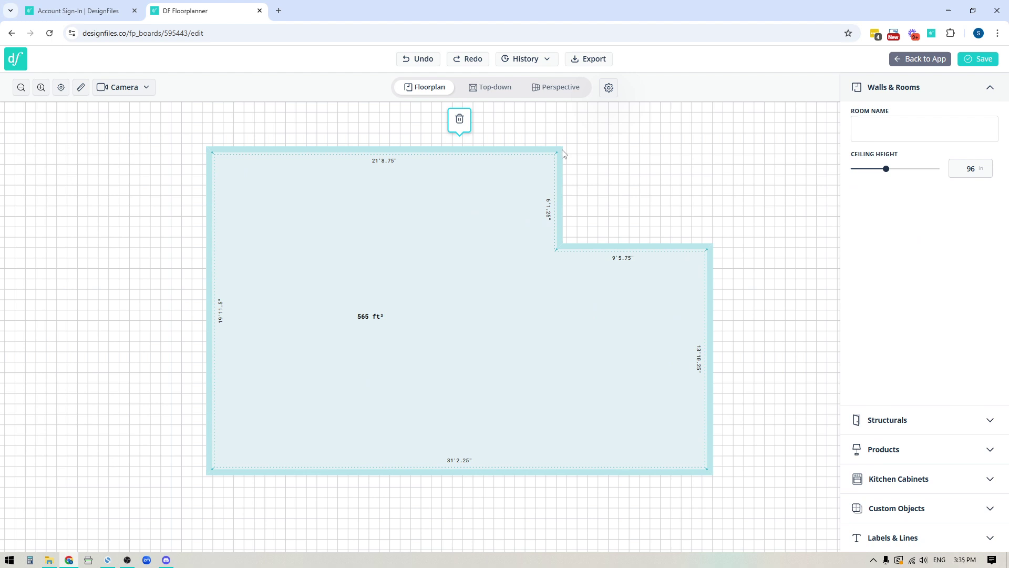
left_click(644, 485)
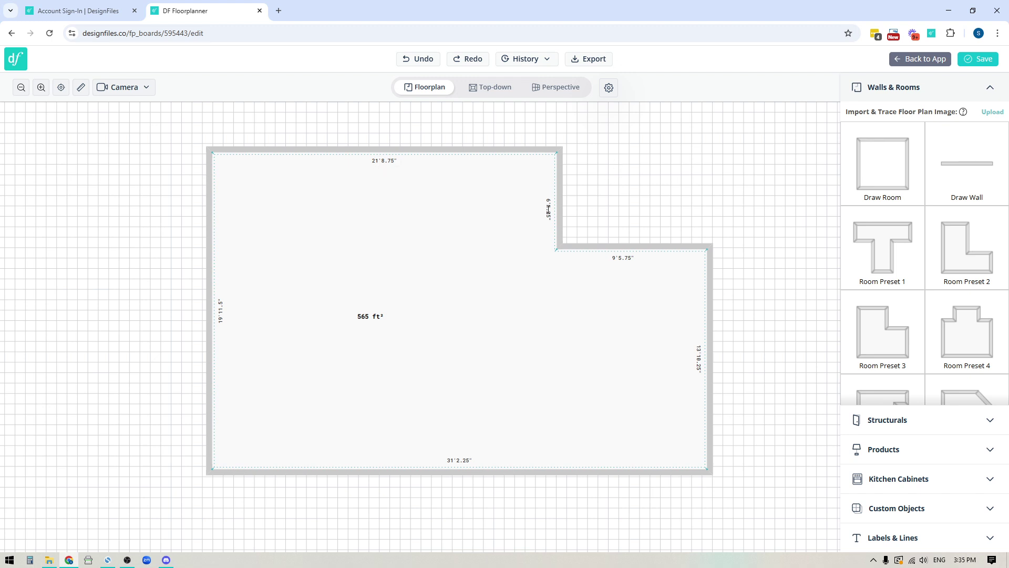
Step: Shift the room's right wall to the left to narrow the room
left_click(710, 333)
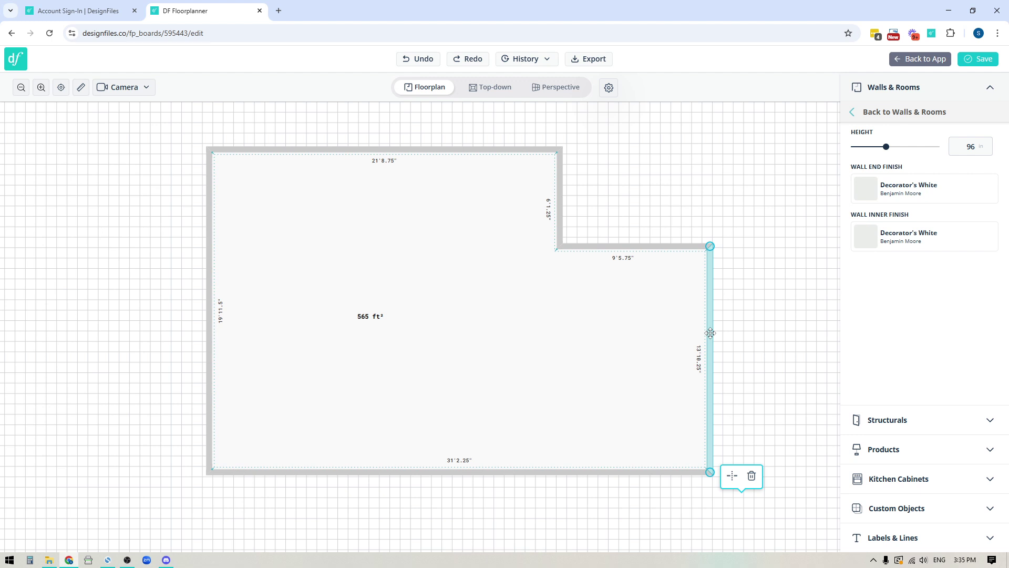
left_click(710, 333)
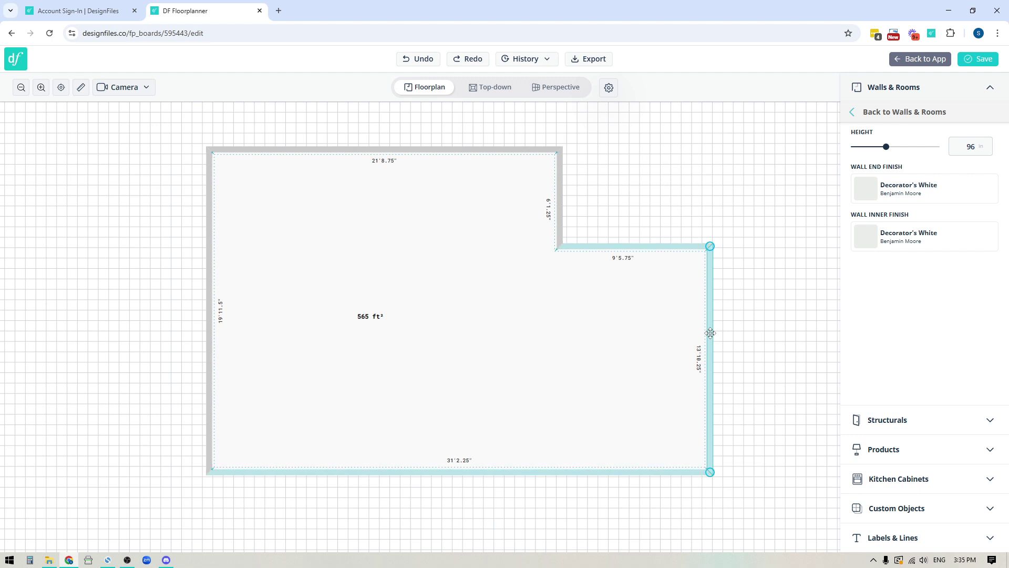
left_click_drag(710, 333, 680, 334)
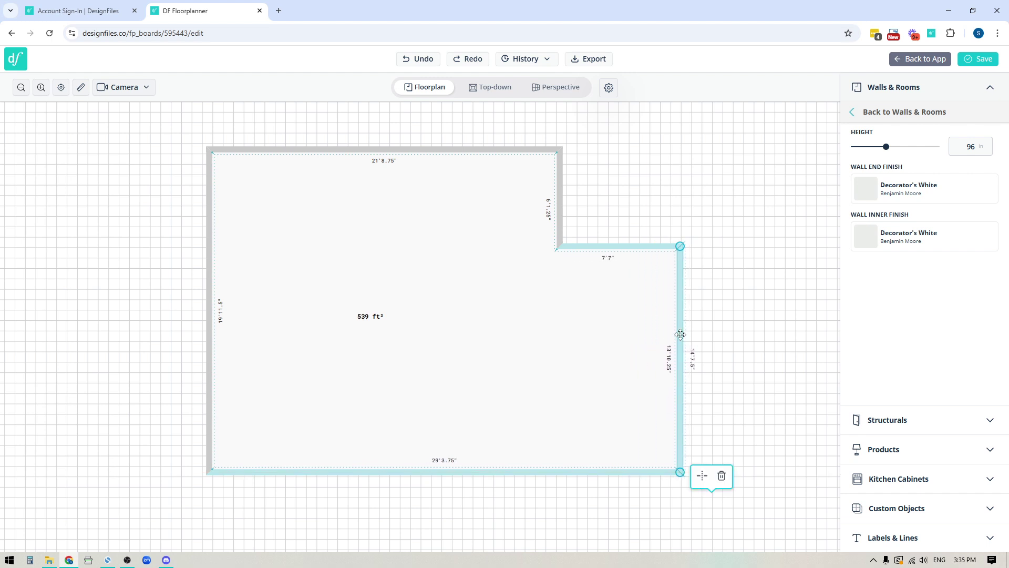
Step: Lower the short step wall to 6'8.75", bringing the floor area to 534 ft²
left_click(758, 320)
left_click(618, 245)
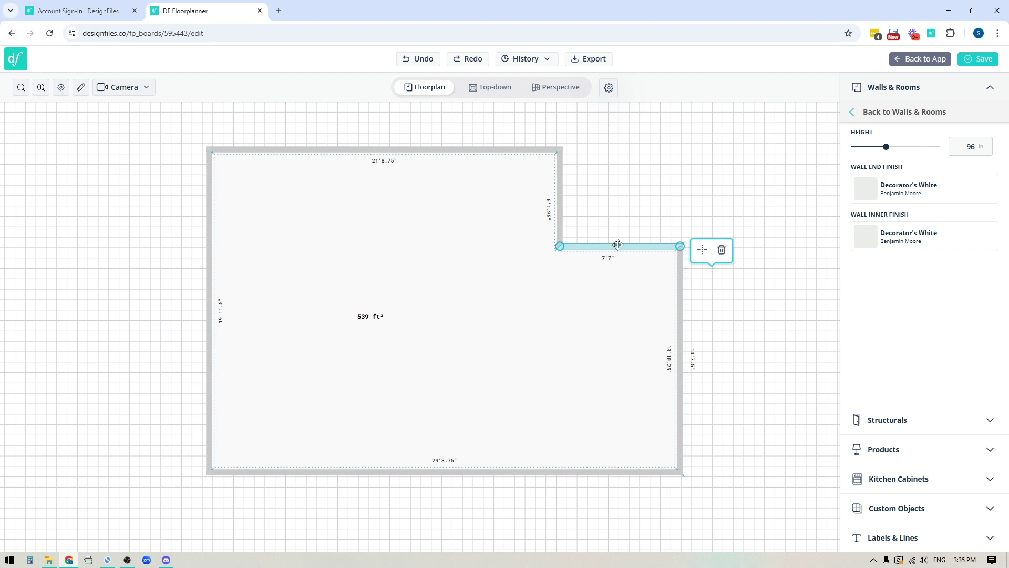
left_click_drag(618, 245, 619, 249)
key("Down")
key("Down")
key("Down")
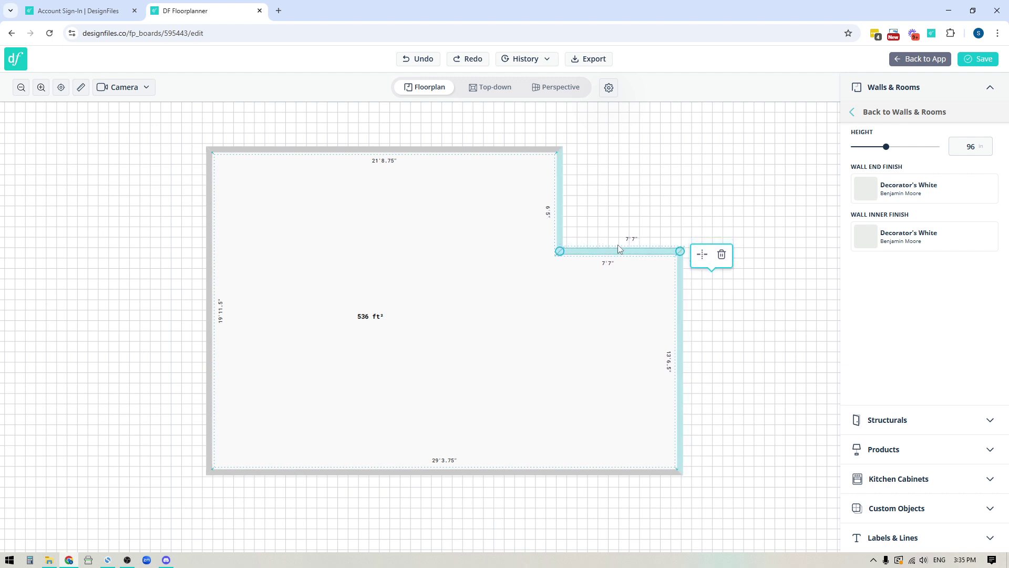
key("Down")
key("Down")
key("Down")
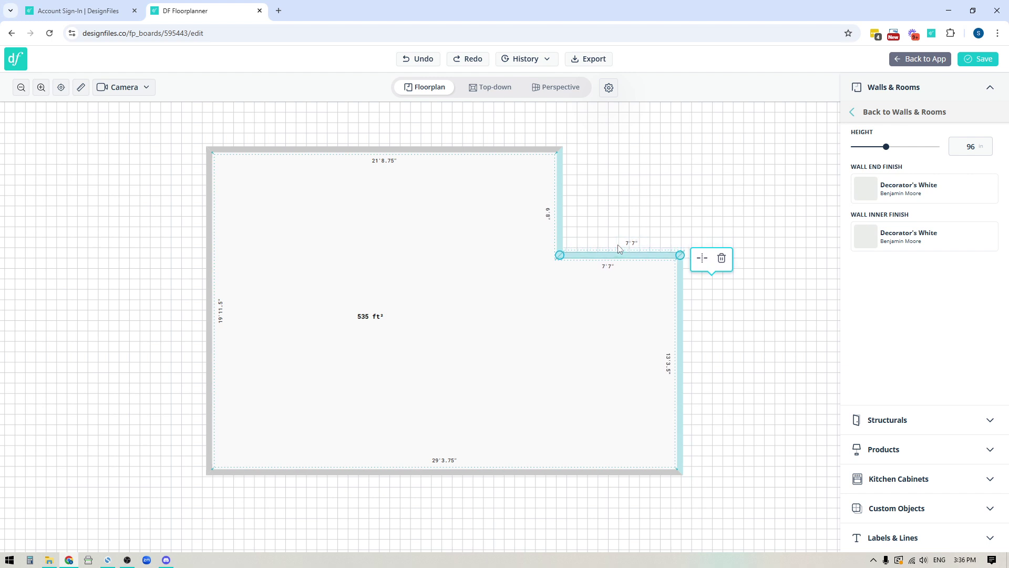
key("Up")
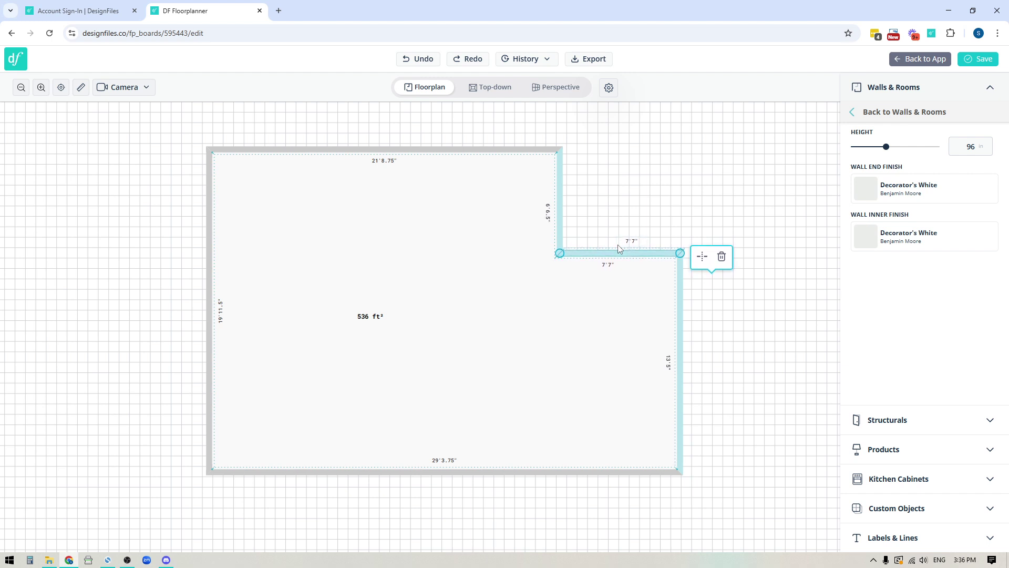
key("Down")
key("Down")
key("Down")
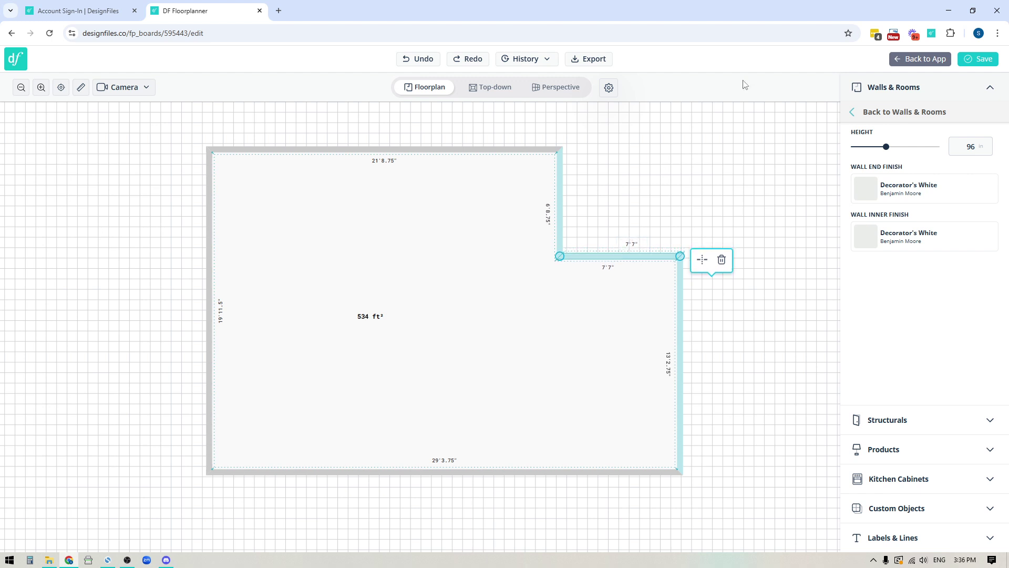
Step: Set the top wall to 20'5.25", extending the room leftward to a 31'4.5" bottom wall
left_click(387, 162)
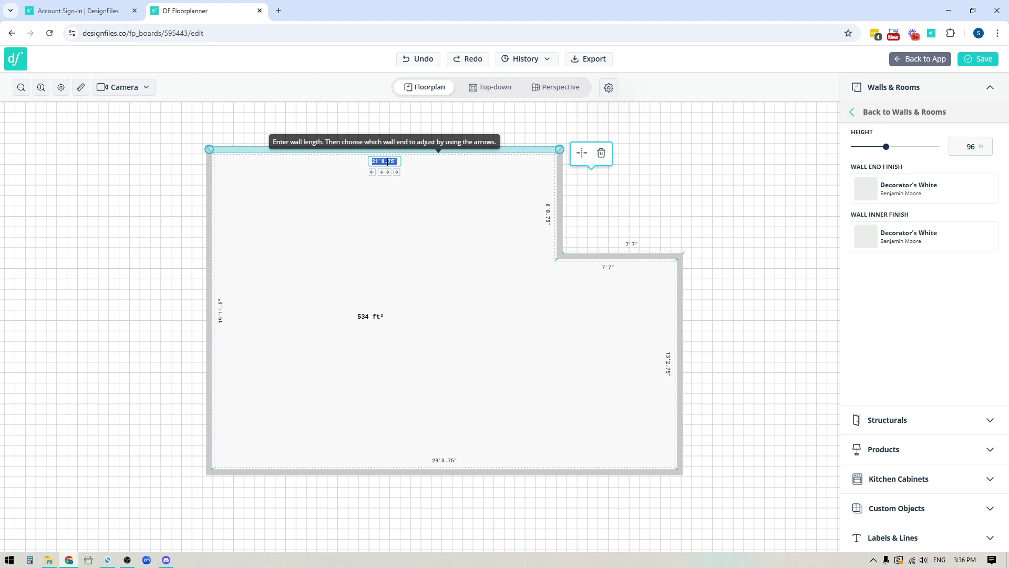
type("15")
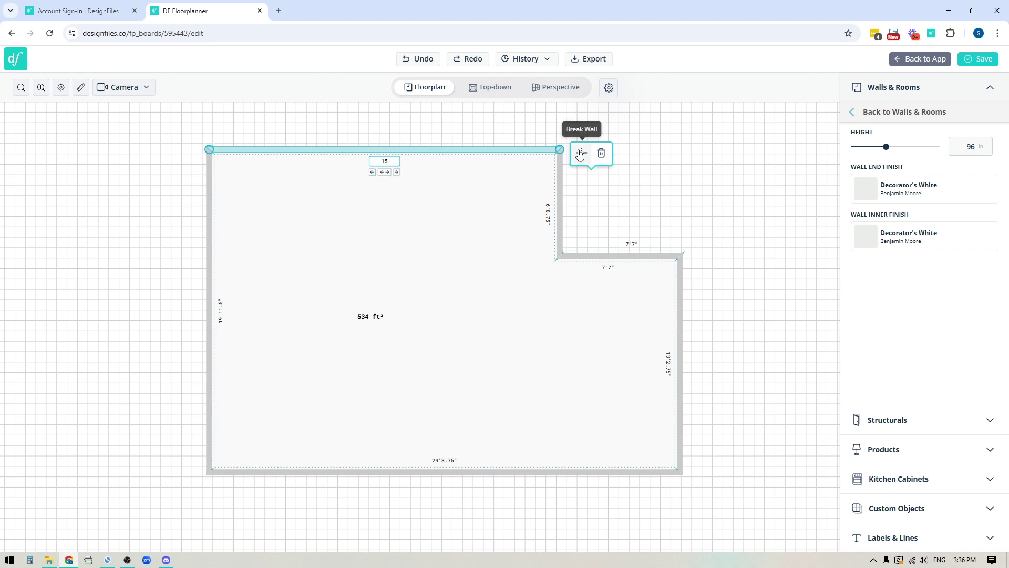
left_click(384, 173)
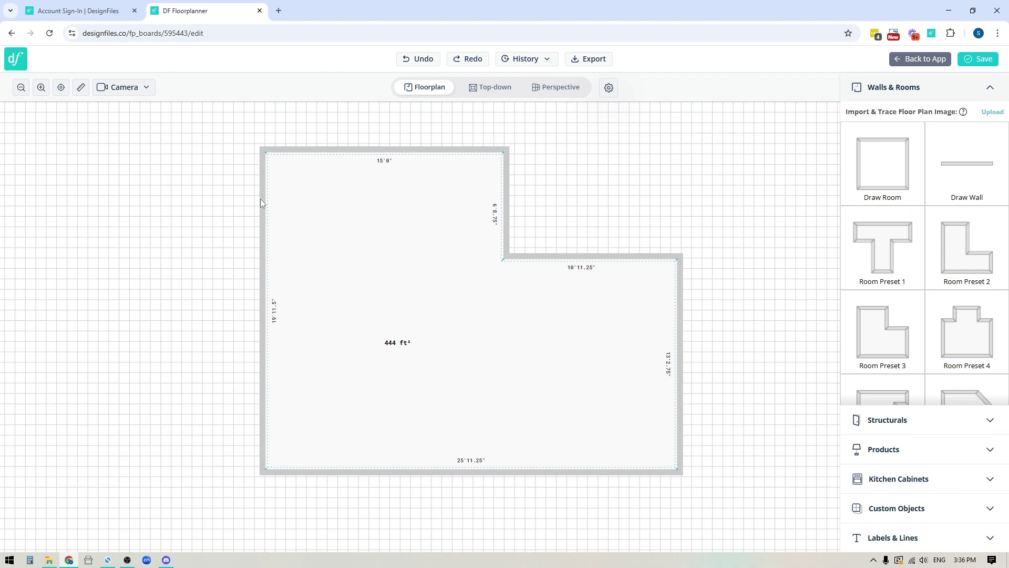
left_click(384, 160)
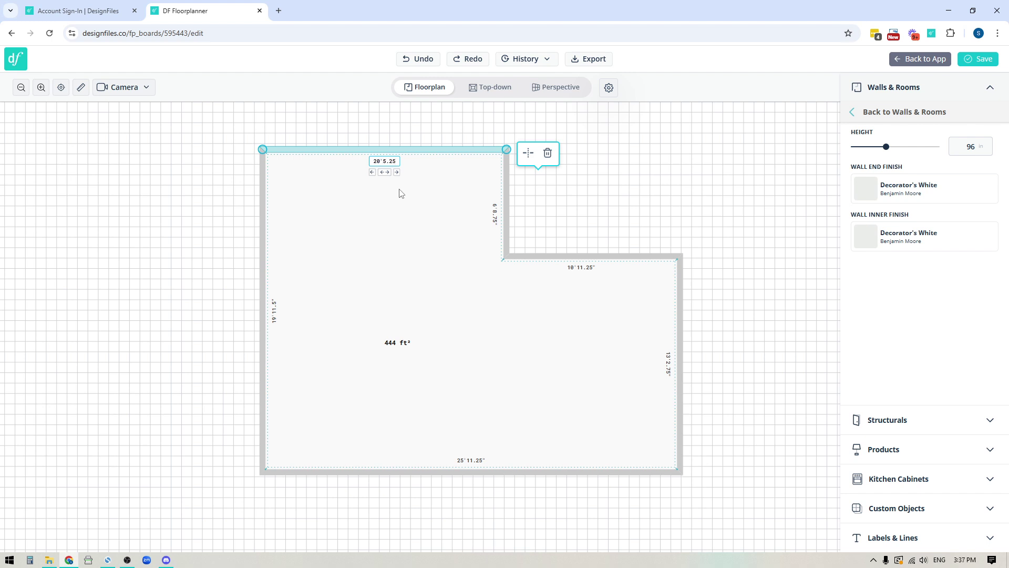
key("Return")
left_click(372, 173)
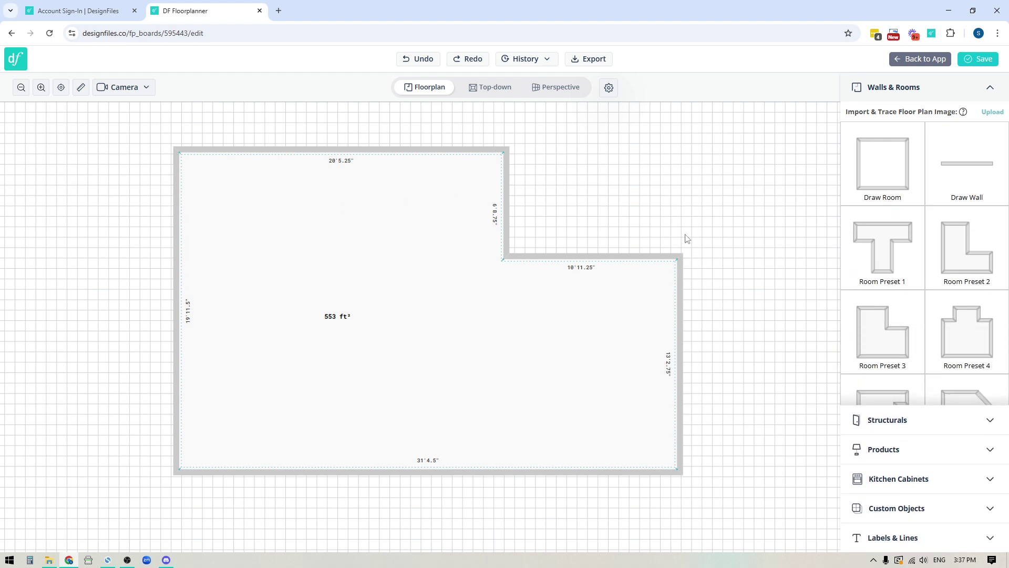
left_click(342, 159)
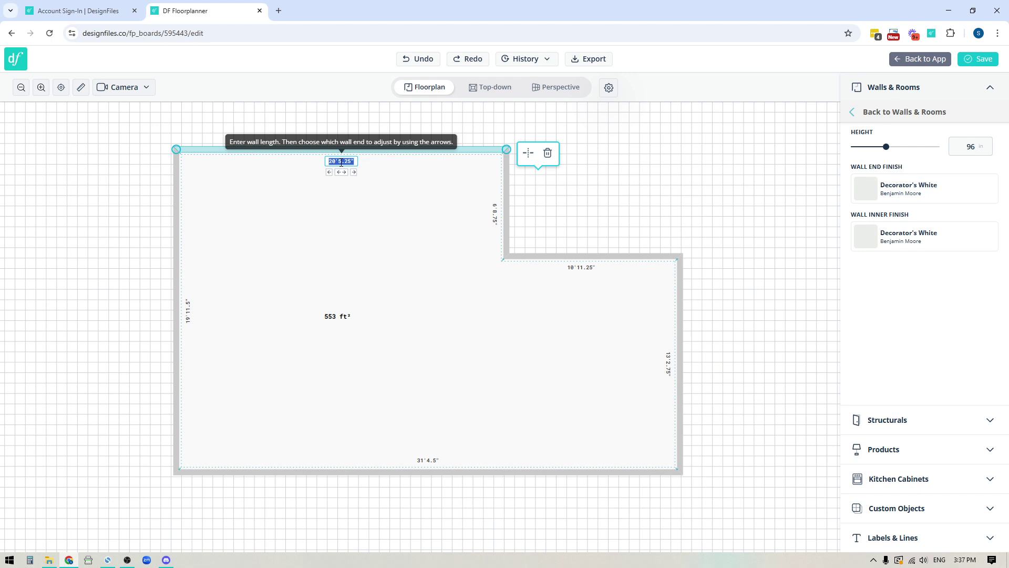
left_click(560, 205)
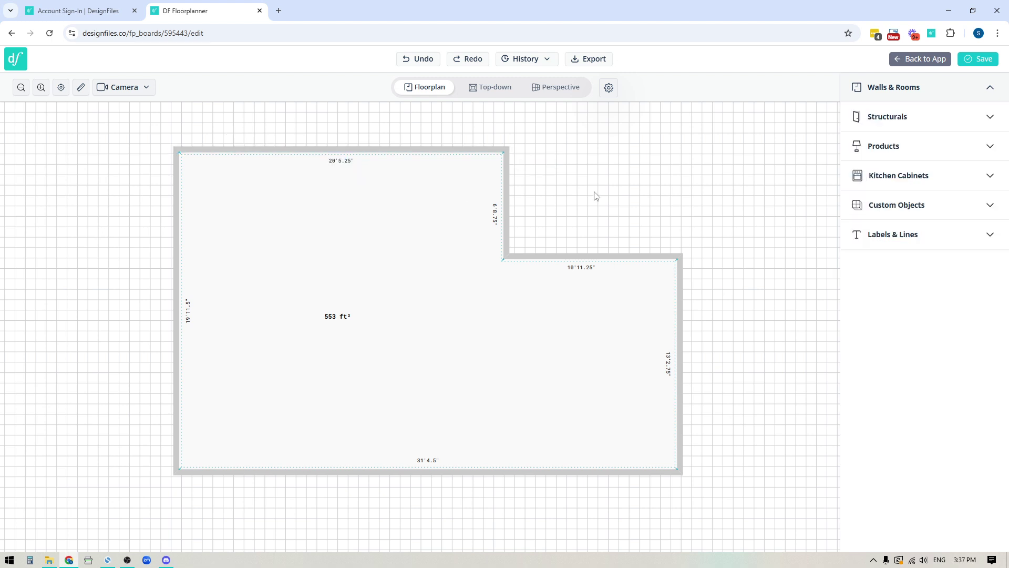
left_click(506, 257)
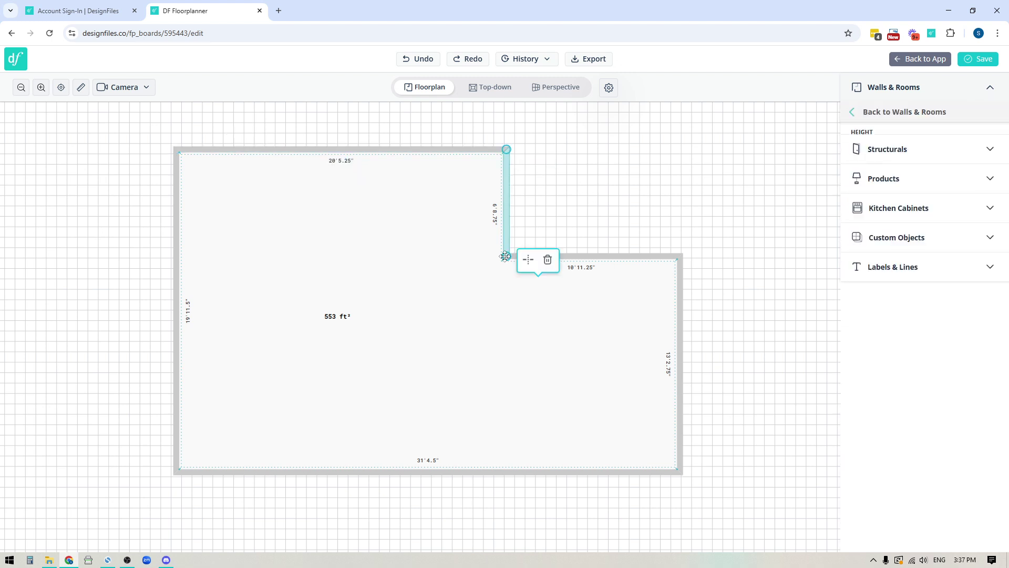
left_click_drag(505, 256, 472, 281)
mouse_move(505, 266)
left_mouse_down()
mouse_move(509, 255)
mouse_move(459, 269)
mouse_move(507, 255)
left_mouse_up()
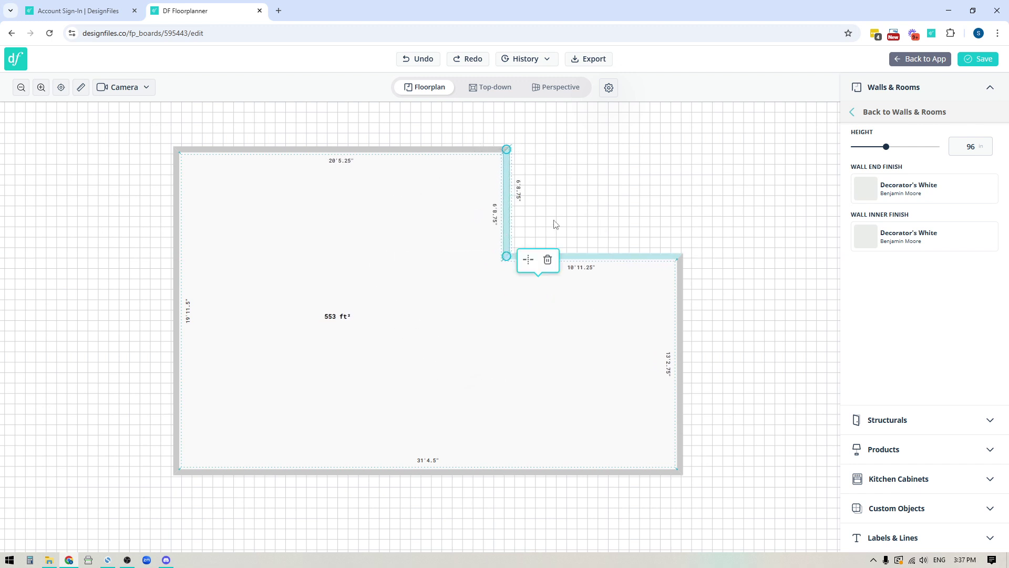
Step: Delete the old L-shaped room and begin drawing individual walls with Draw Wall
left_click(579, 322)
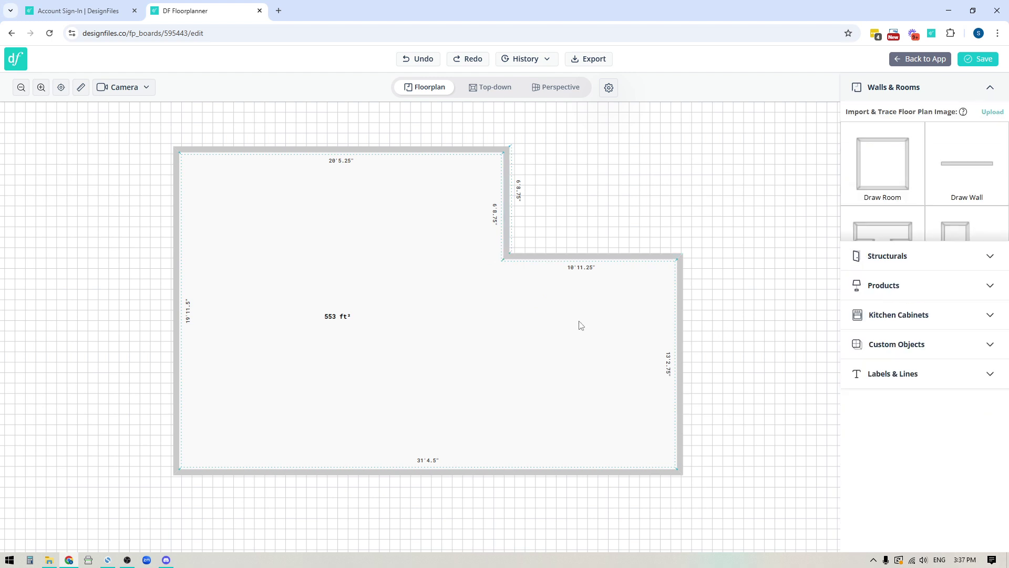
left_click(579, 322)
left_click(427, 120)
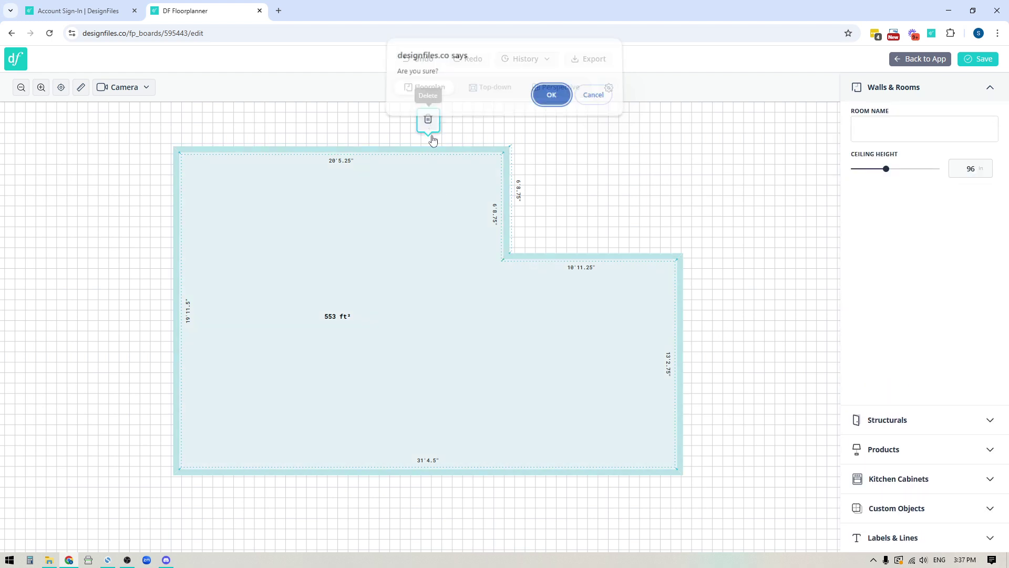
left_click(552, 97)
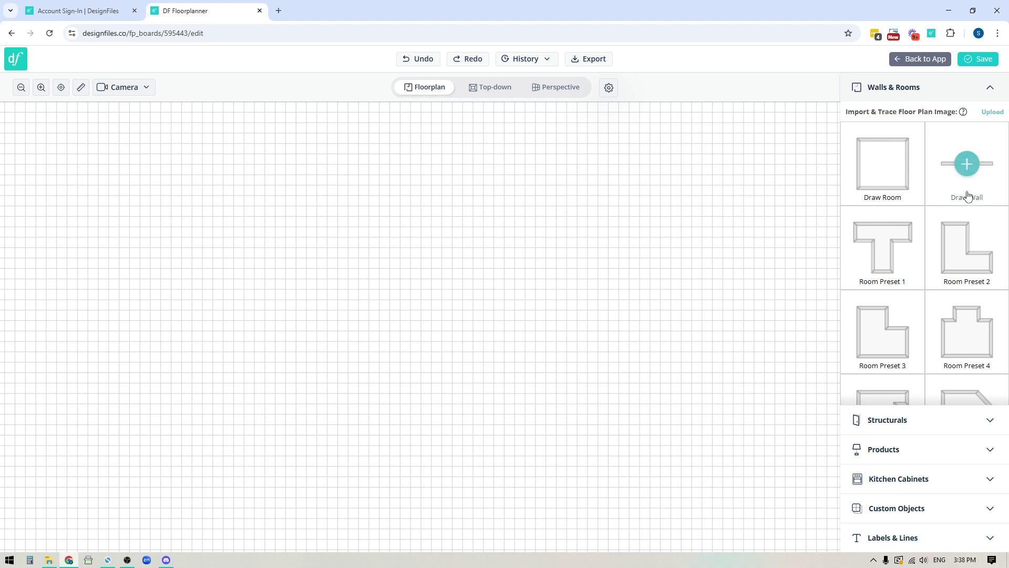
left_click(967, 164)
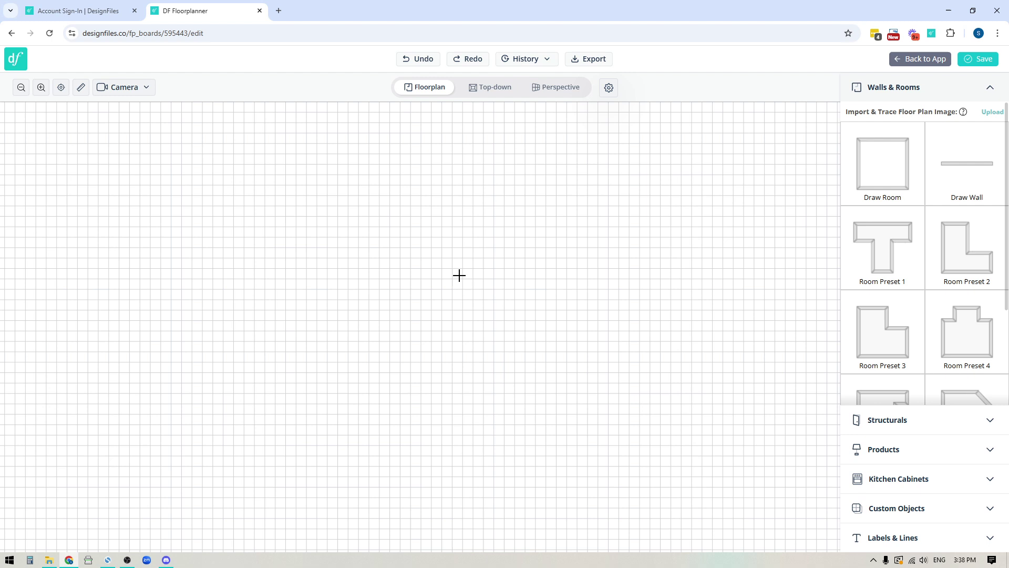
mouse_move(979, 170)
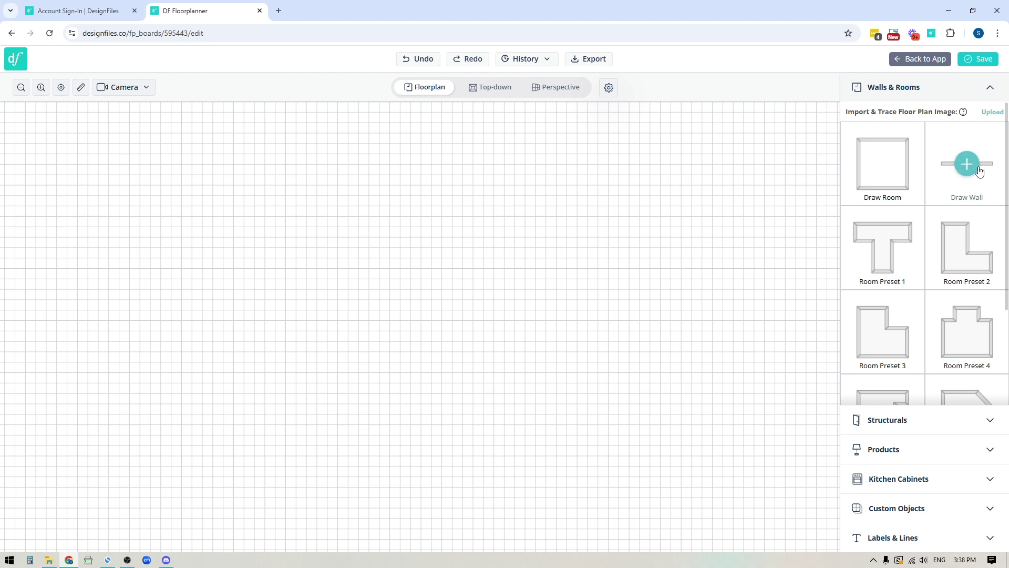
Step: Draw a closed five-wall outline with a 14'2.75" left wall and an angled lower-right corner
left_click(212, 163)
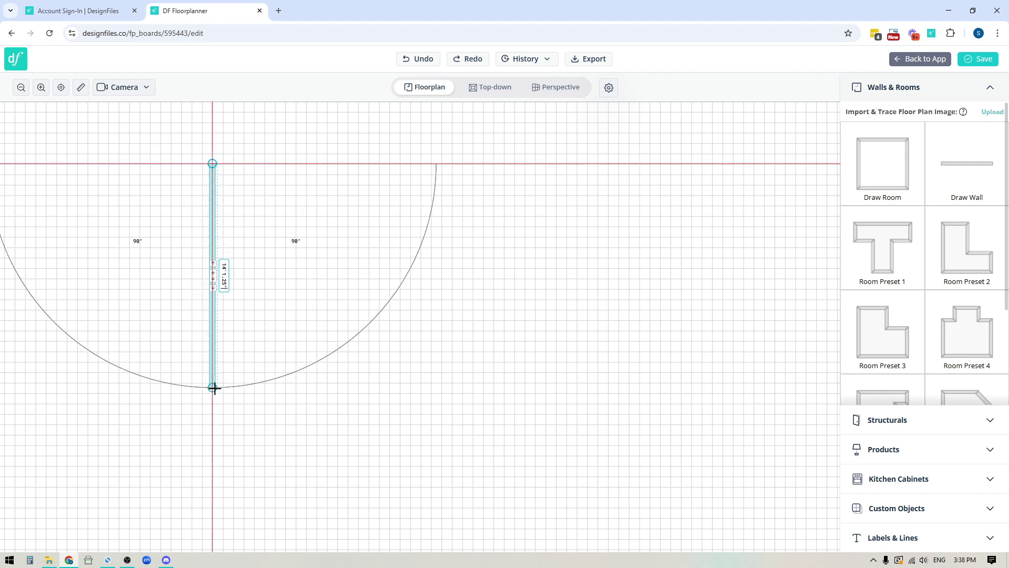
left_click(213, 392)
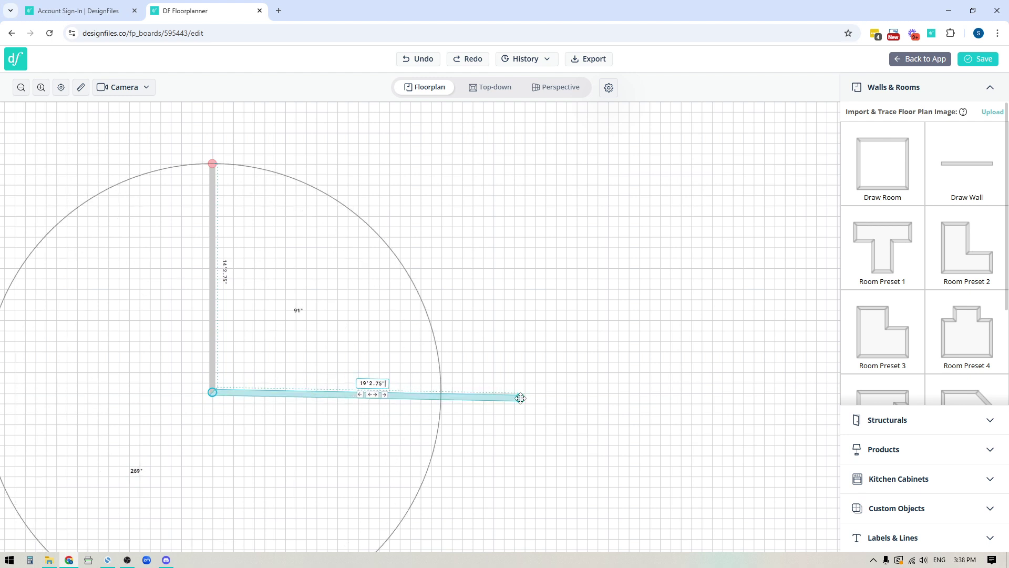
left_click(521, 391)
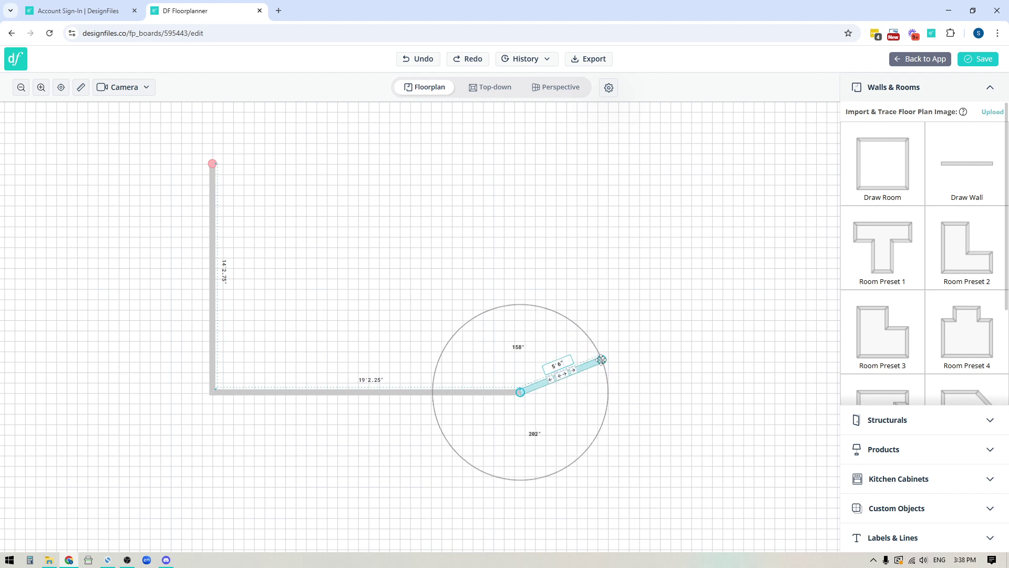
left_click(597, 361)
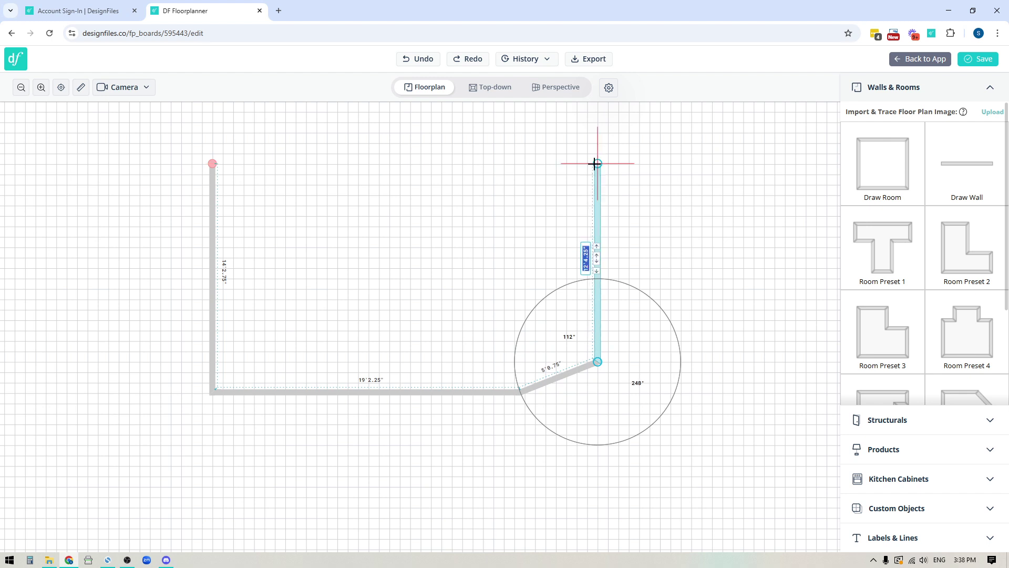
left_click(596, 163)
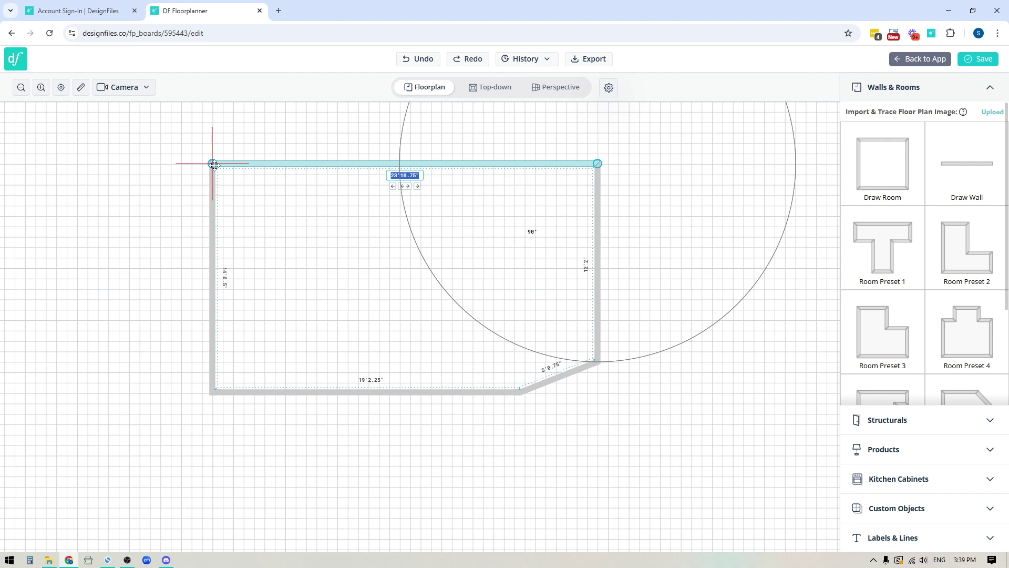
left_click(214, 163)
left_click(705, 277)
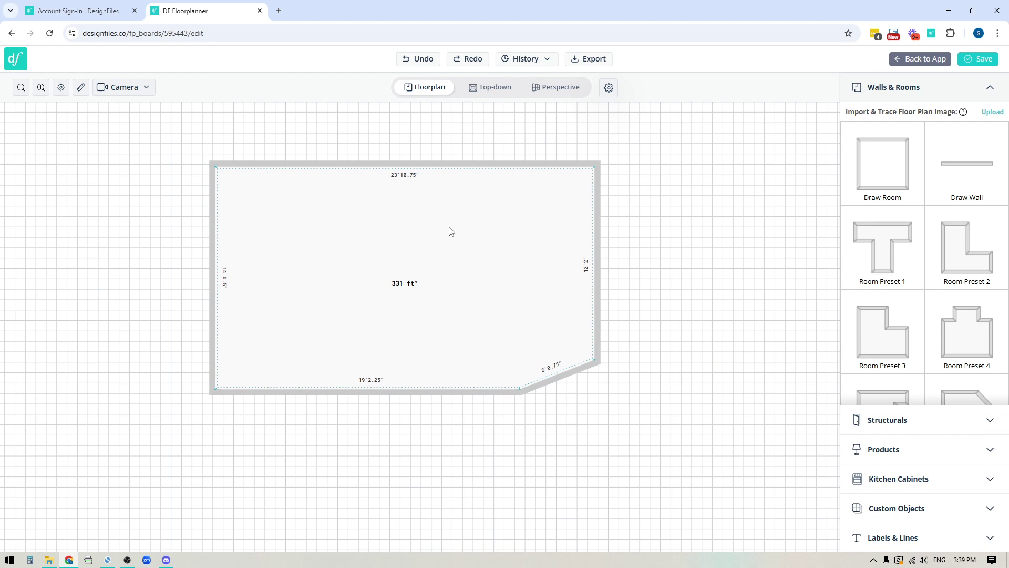
Step: Raise the right wall's lower corner, giving a 10'2" right wall and 326 ft² room
left_click(600, 364)
left_click_drag(600, 363, 599, 332)
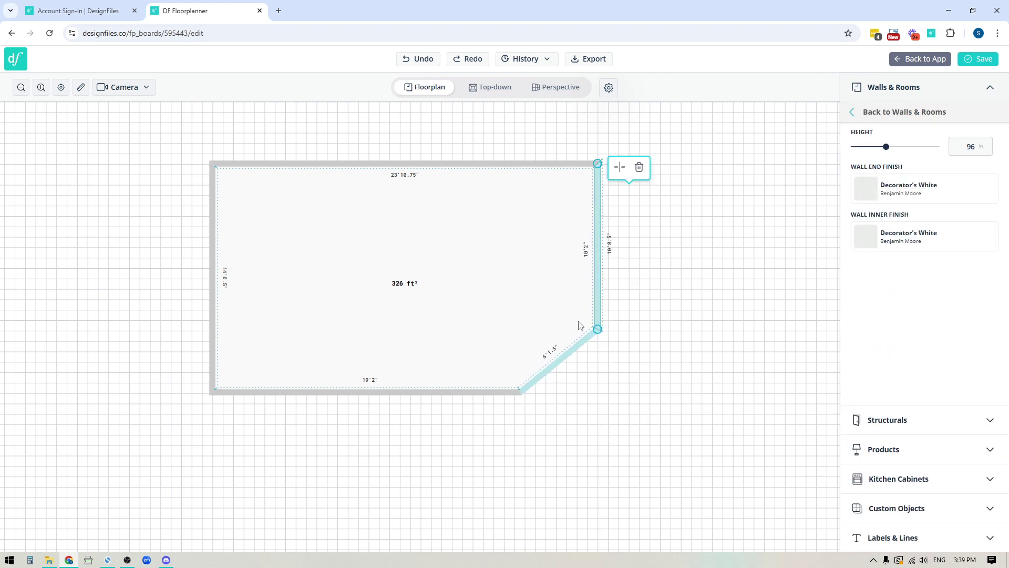
left_click(696, 365)
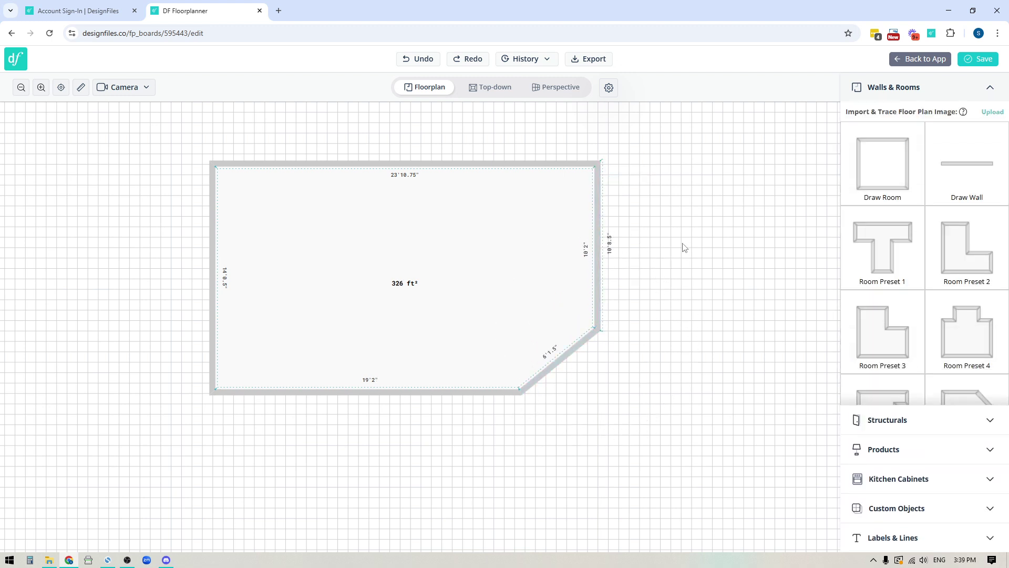
left_click_drag(668, 266, 708, 323)
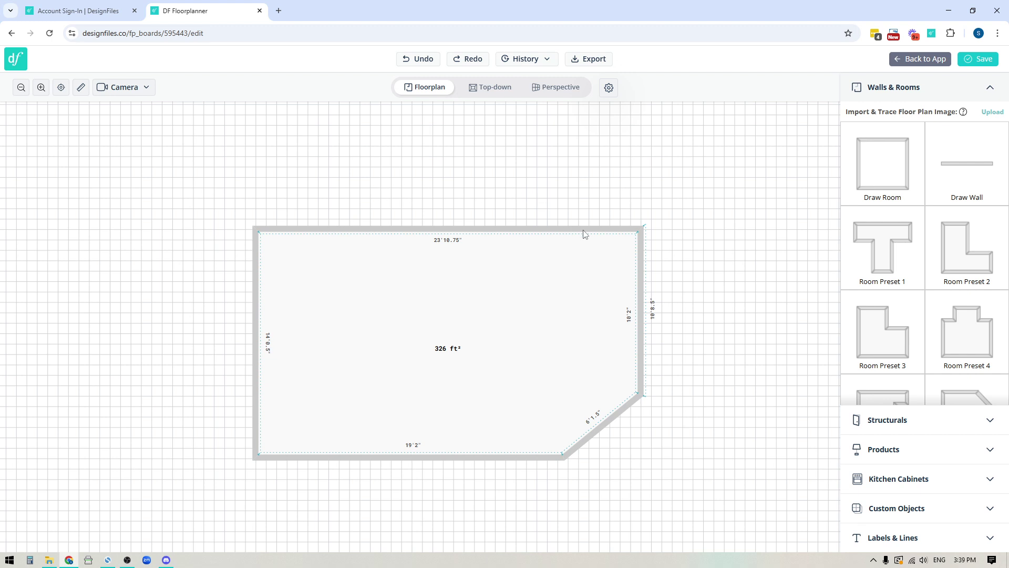
Step: Break the top wall at four points into separate segments
left_click(369, 230)
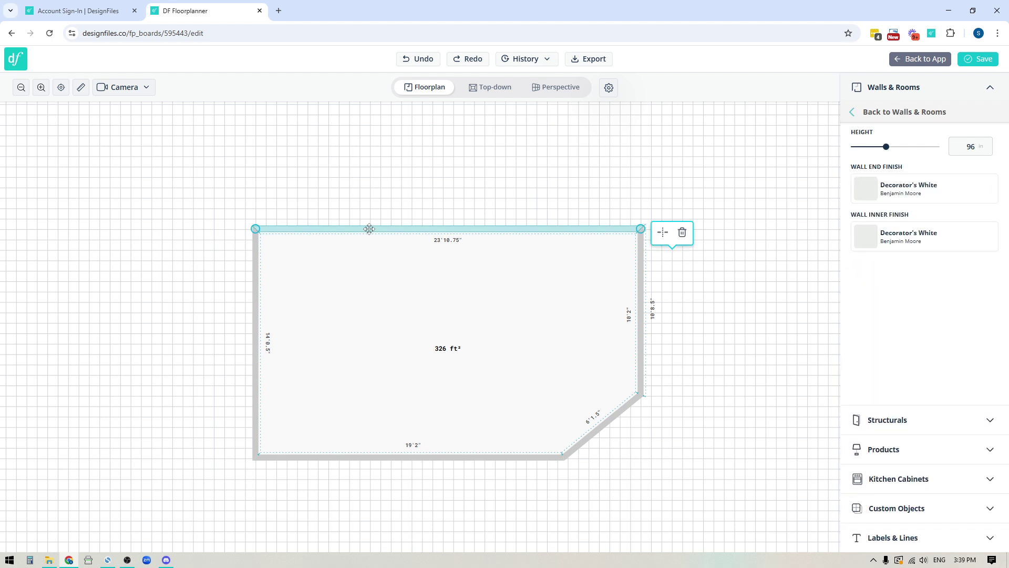
left_click(664, 234)
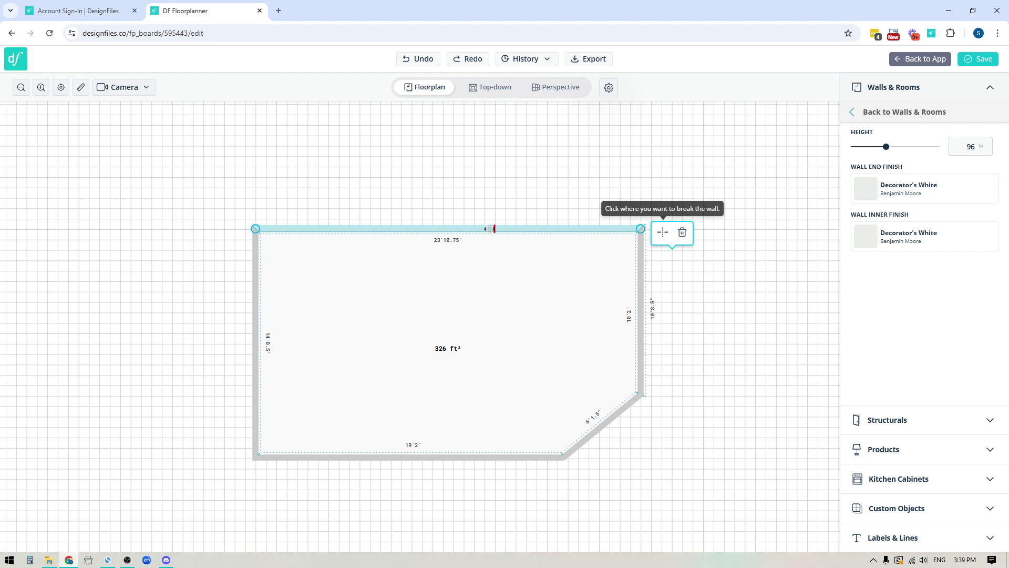
left_click(363, 228)
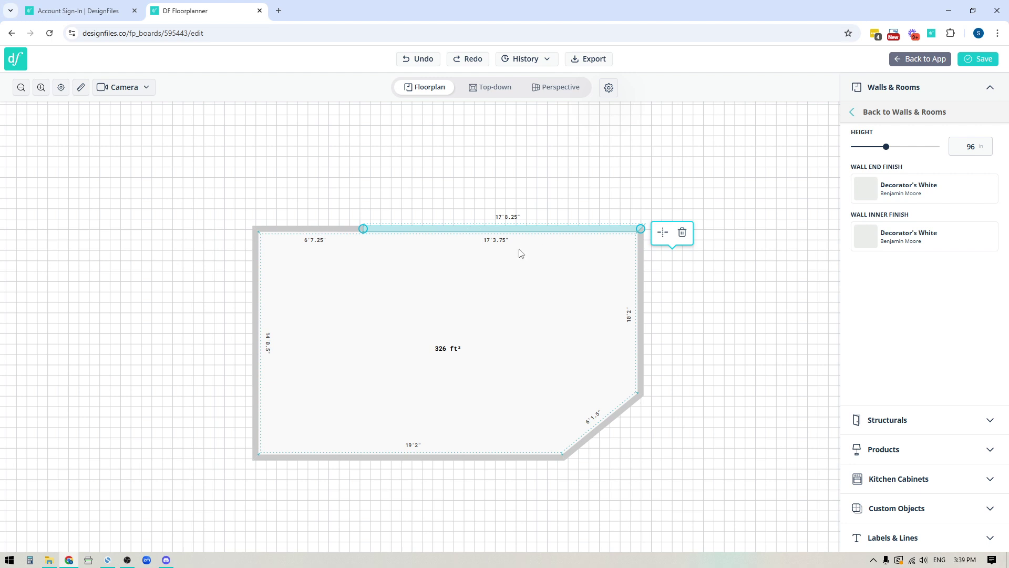
left_click(665, 233)
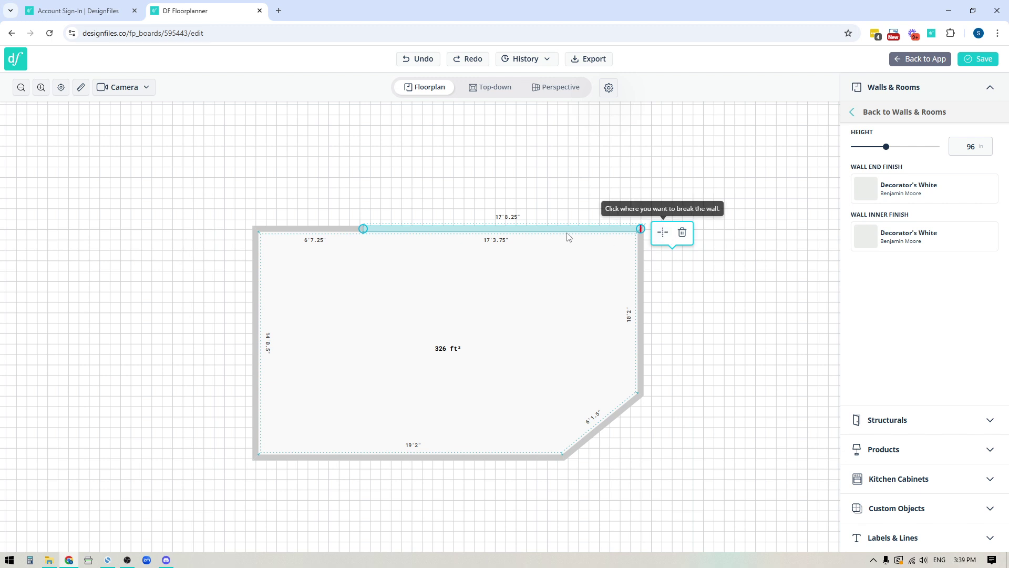
left_click(408, 229)
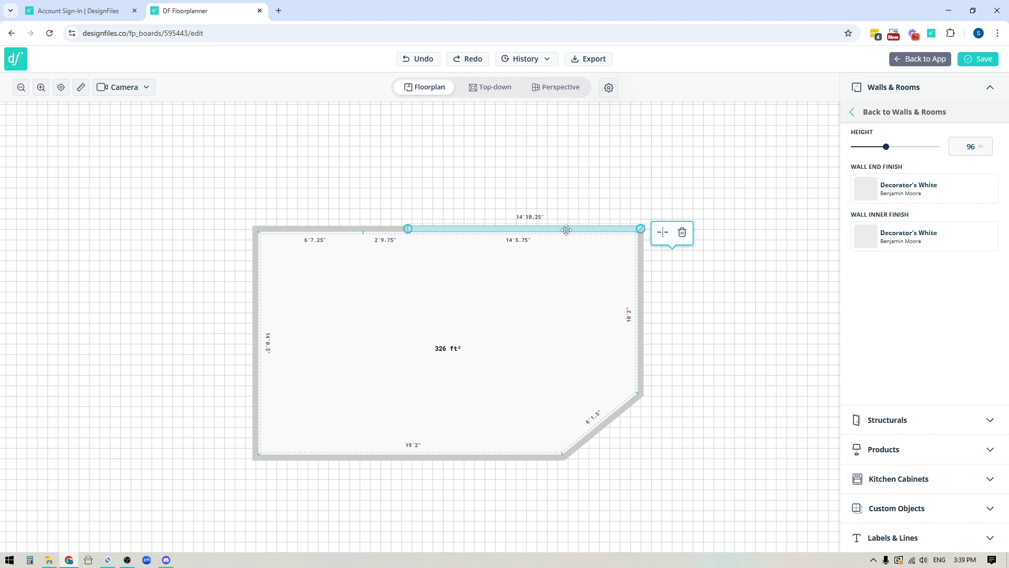
left_click(663, 232)
left_click(471, 229)
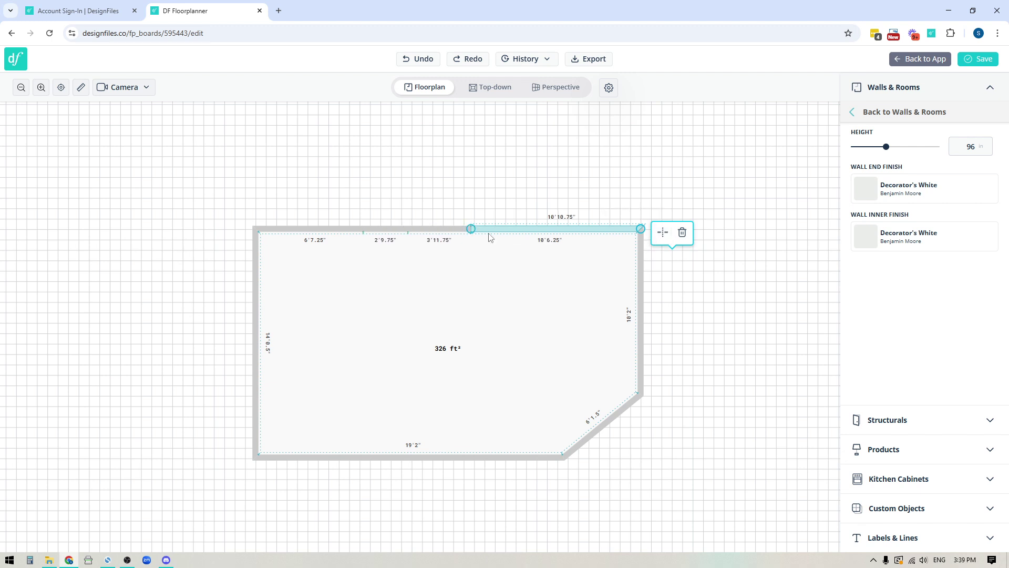
left_click(662, 232)
left_click(519, 229)
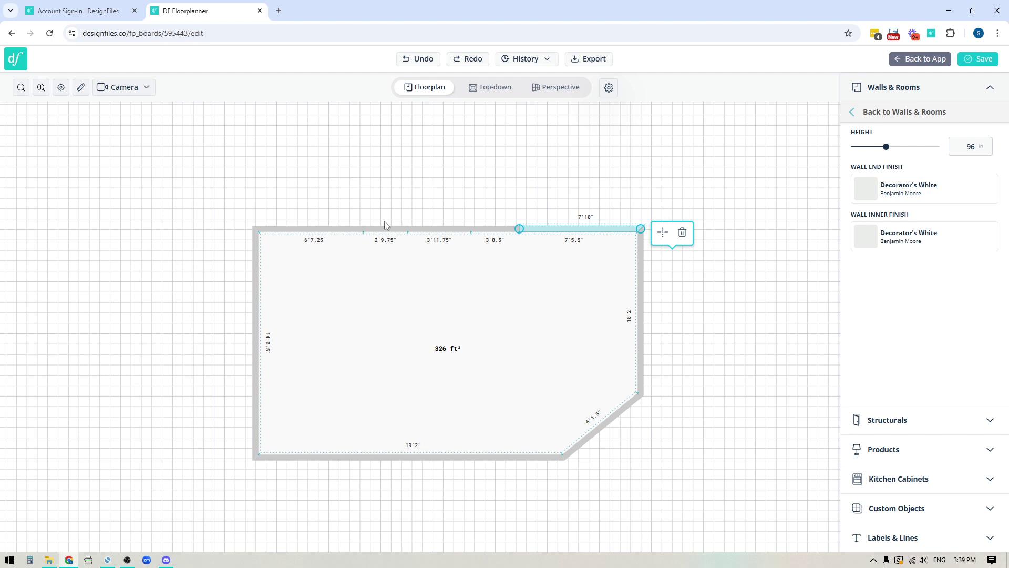
Step: Pull the middle top-wall segments up into an angled bay with a 4'9.75" front
left_click(405, 229)
left_click_drag(408, 229, 409, 191)
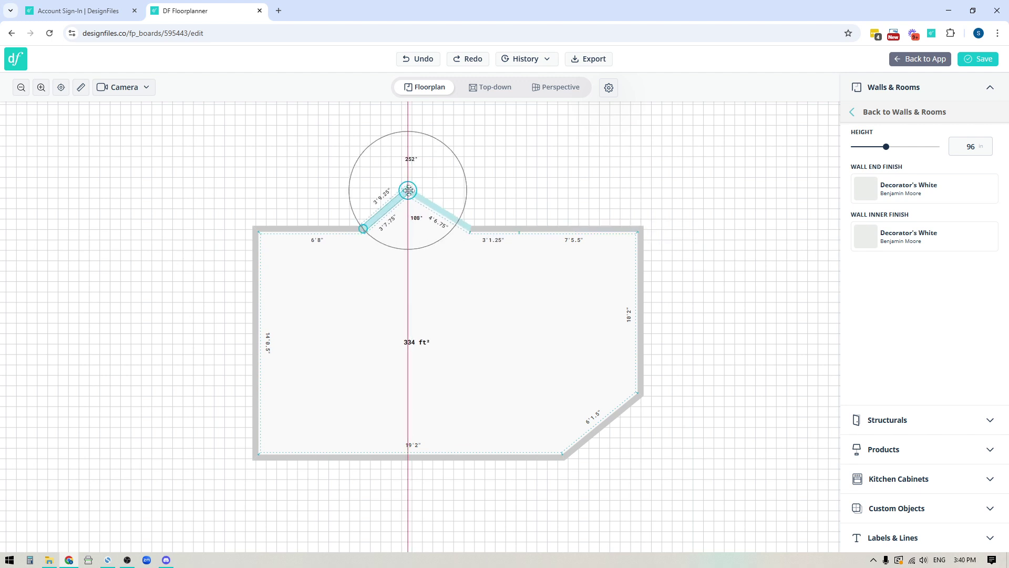
left_click_drag(409, 190, 409, 191)
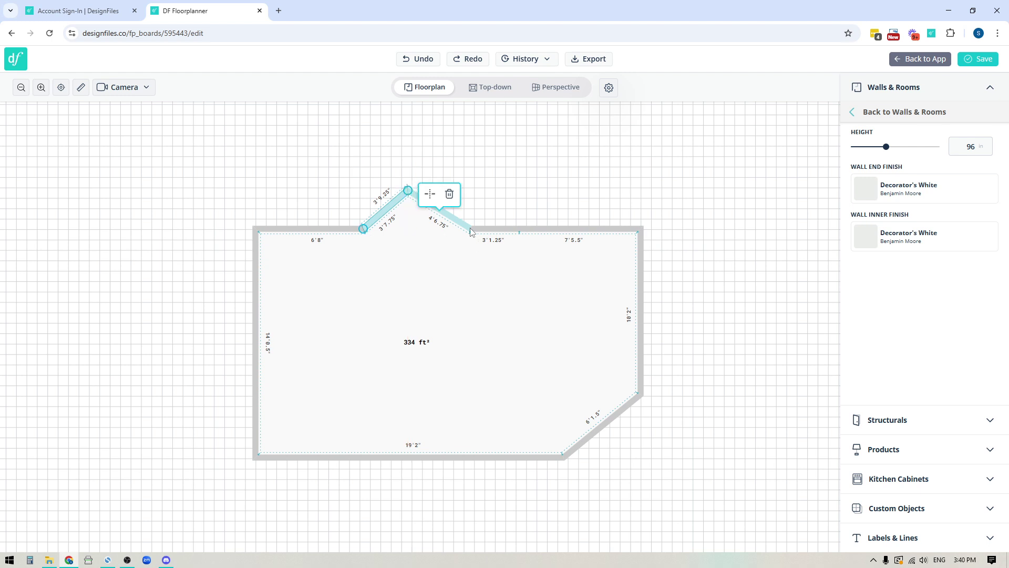
left_click(471, 230)
left_click_drag(471, 230, 476, 190)
left_click_drag(412, 192, 402, 190)
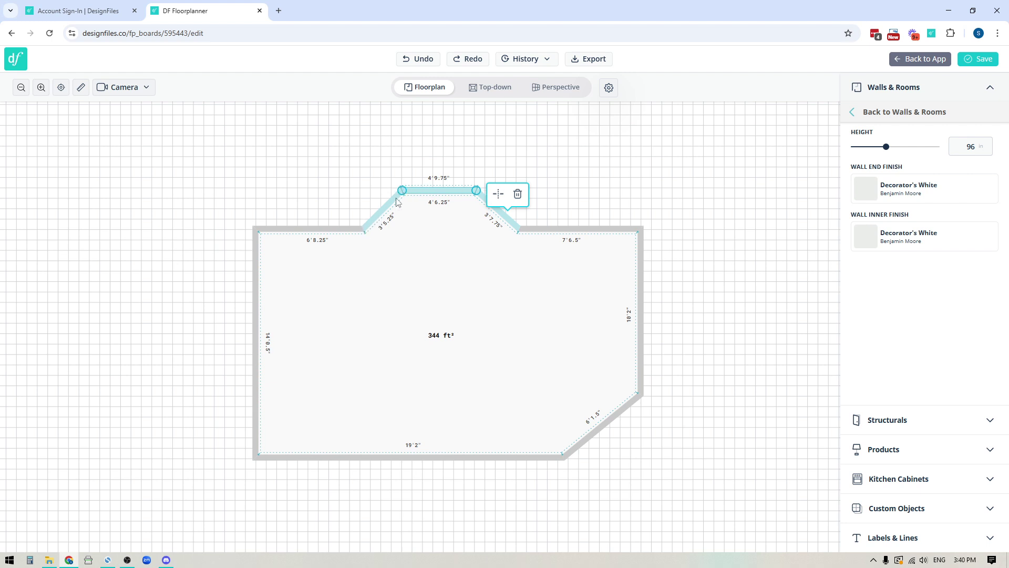
left_click(425, 61)
left_click(425, 61)
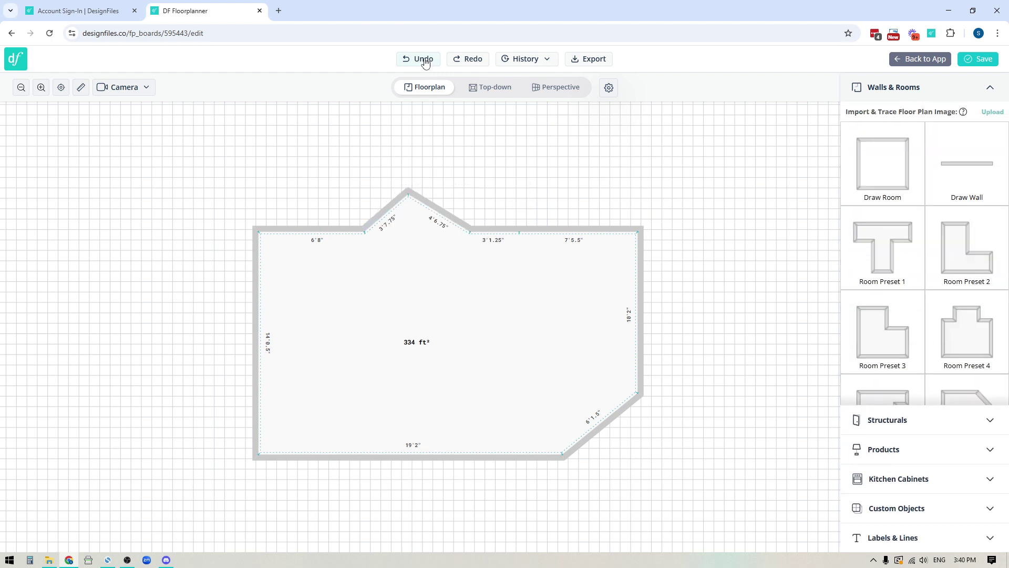
left_click(425, 61)
left_click(424, 61)
left_click(424, 61)
left_click(425, 61)
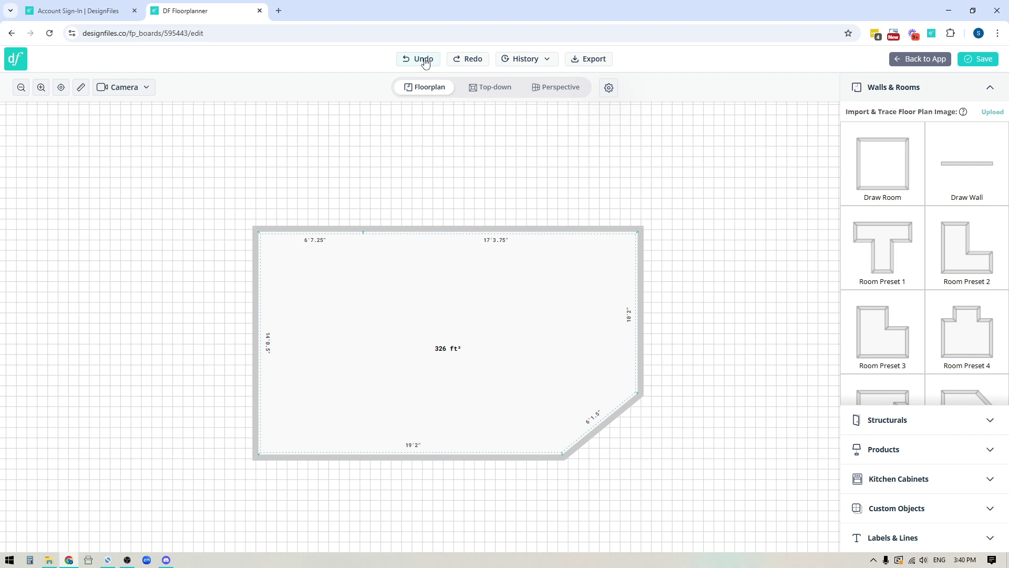
left_click(425, 61)
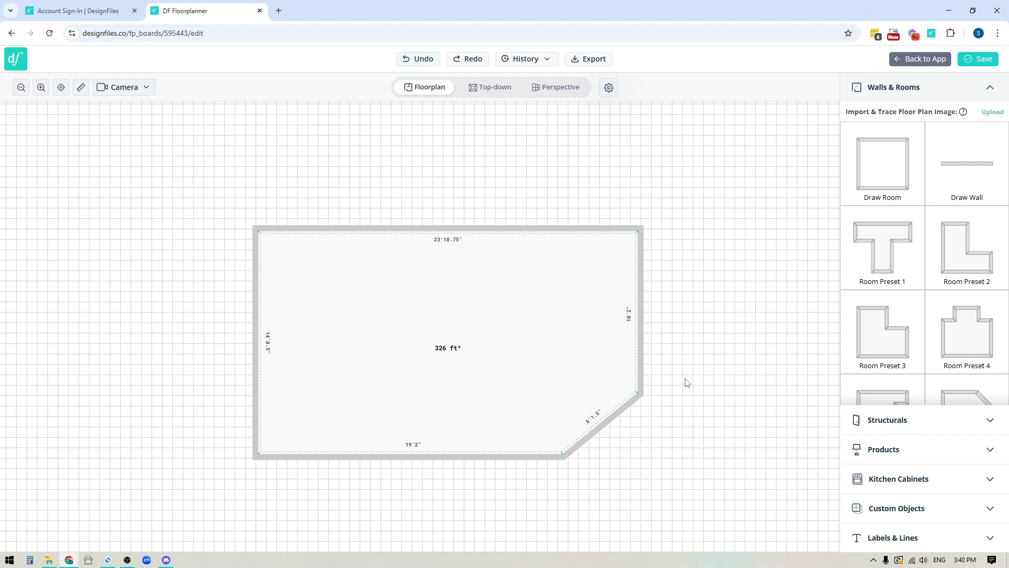
left_click_drag(687, 382, 676, 371)
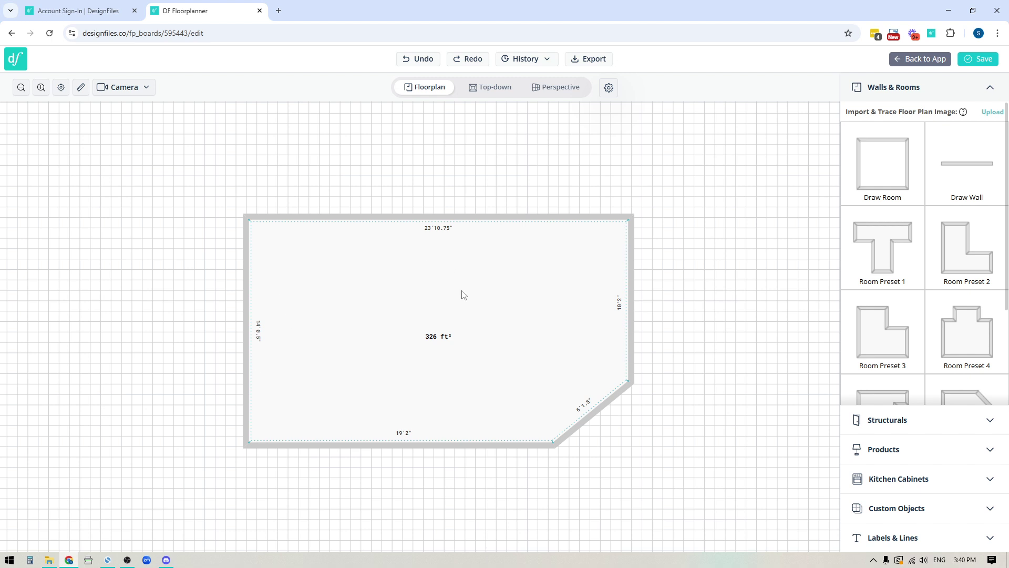
left_click(967, 164)
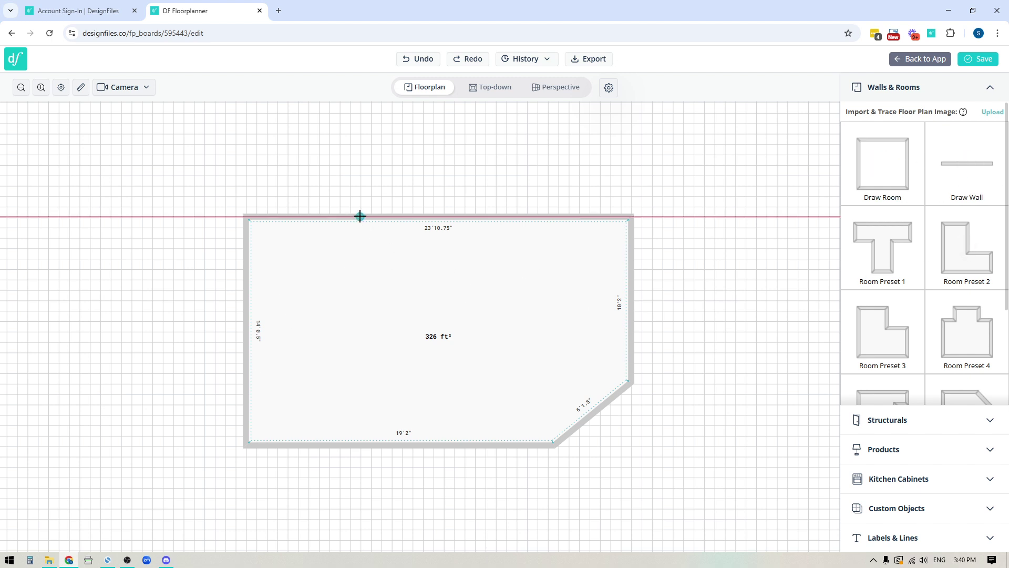
left_click(360, 216)
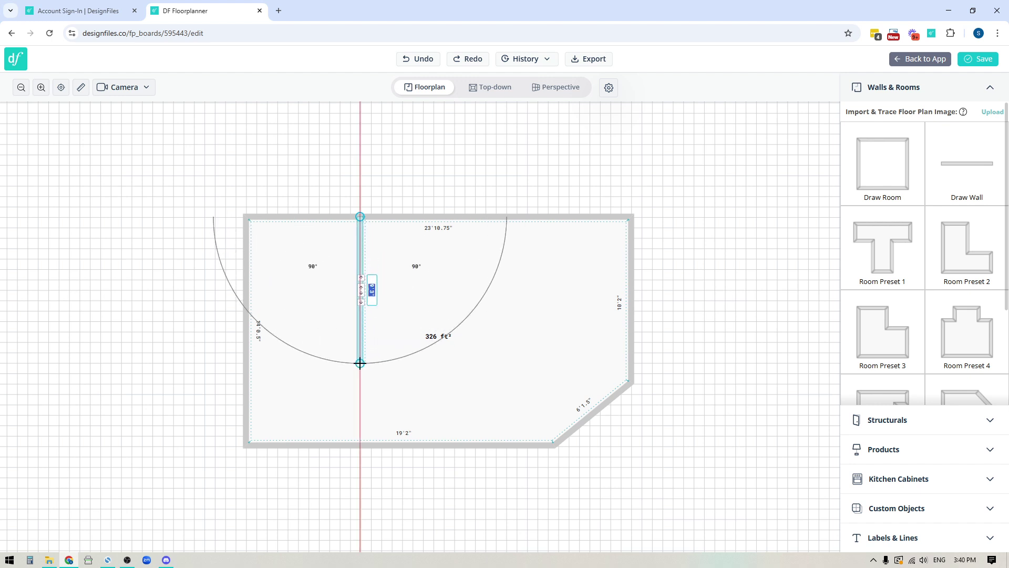
left_click(360, 361)
left_click(247, 363)
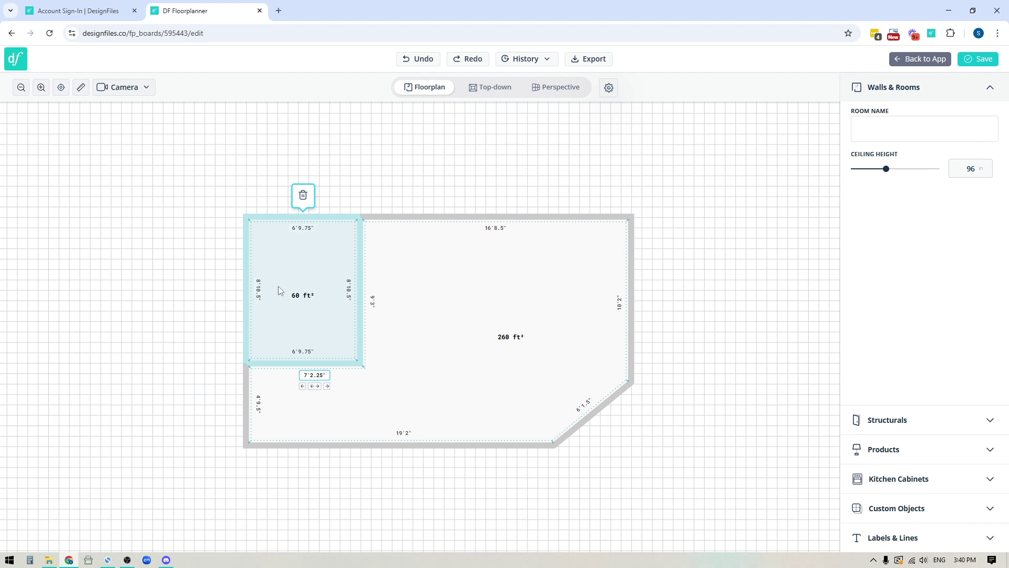
left_click(421, 60)
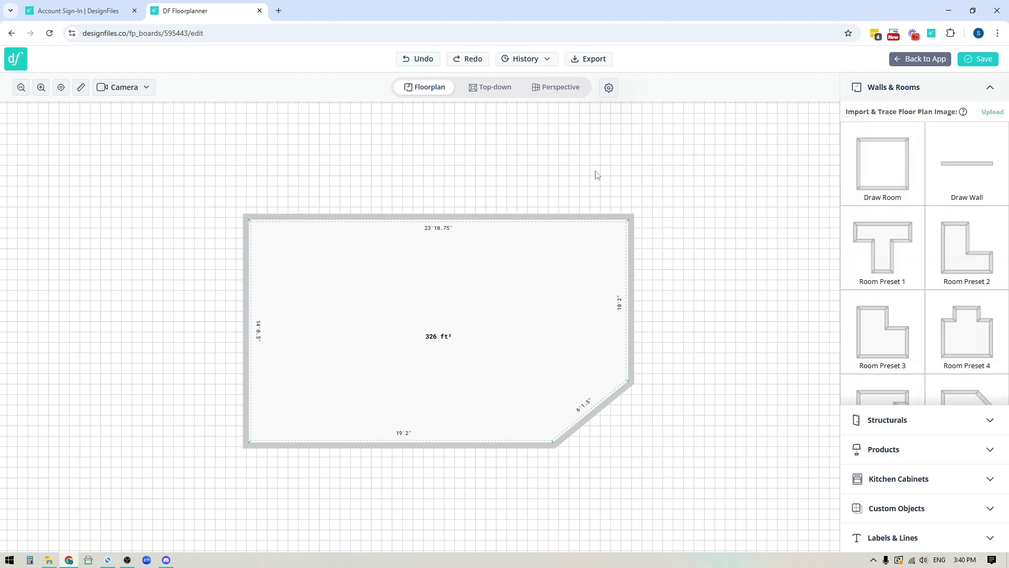
Step: Draw a single wall from the top wall down into the left part of the room
left_click(967, 164)
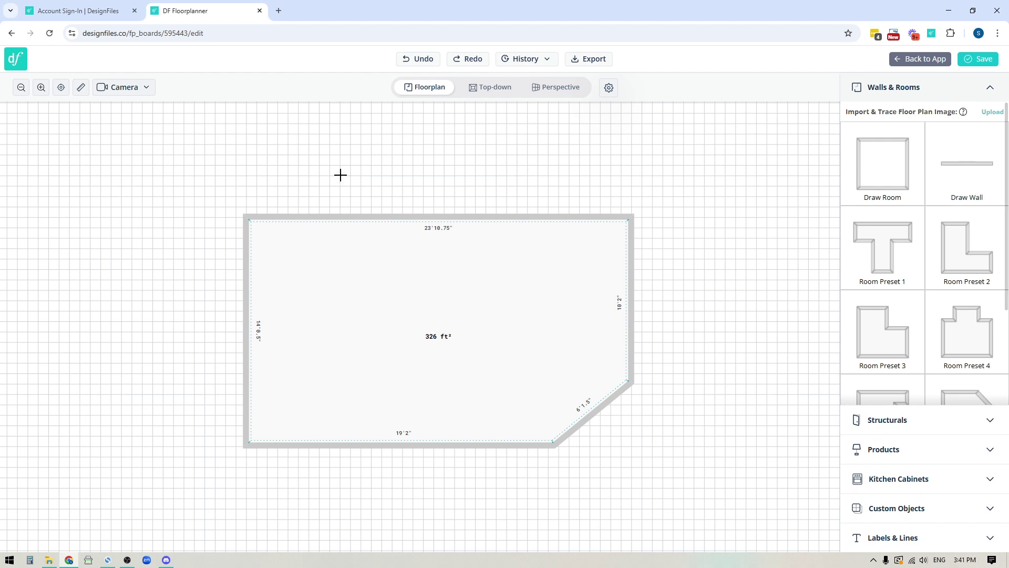
left_click(344, 216)
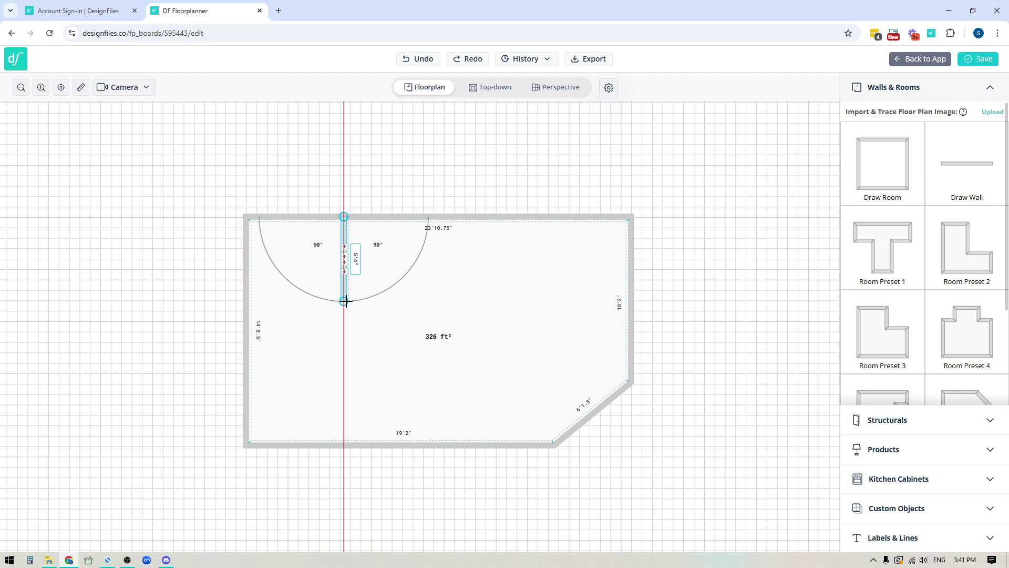
left_click(346, 301)
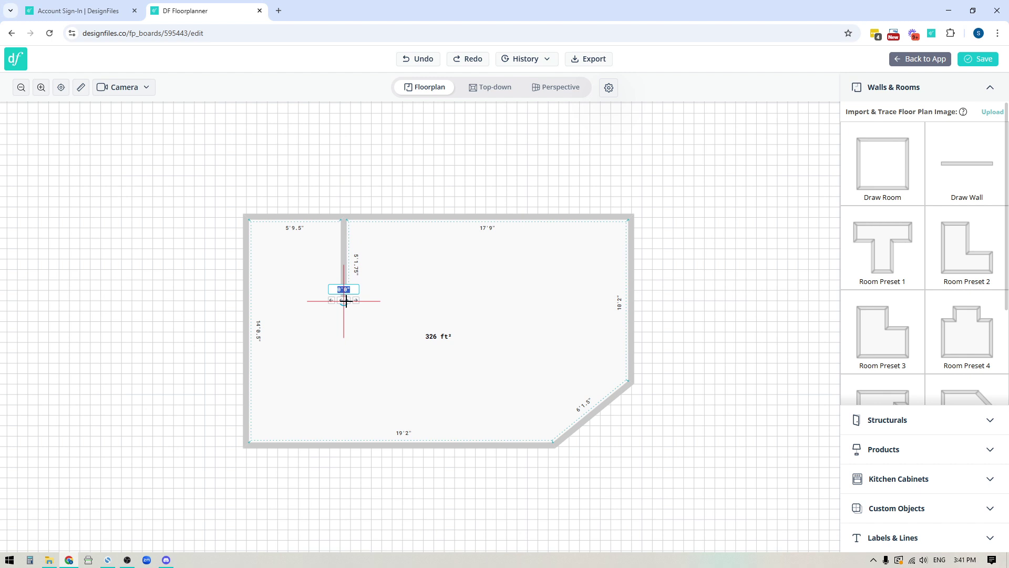
key("Escape")
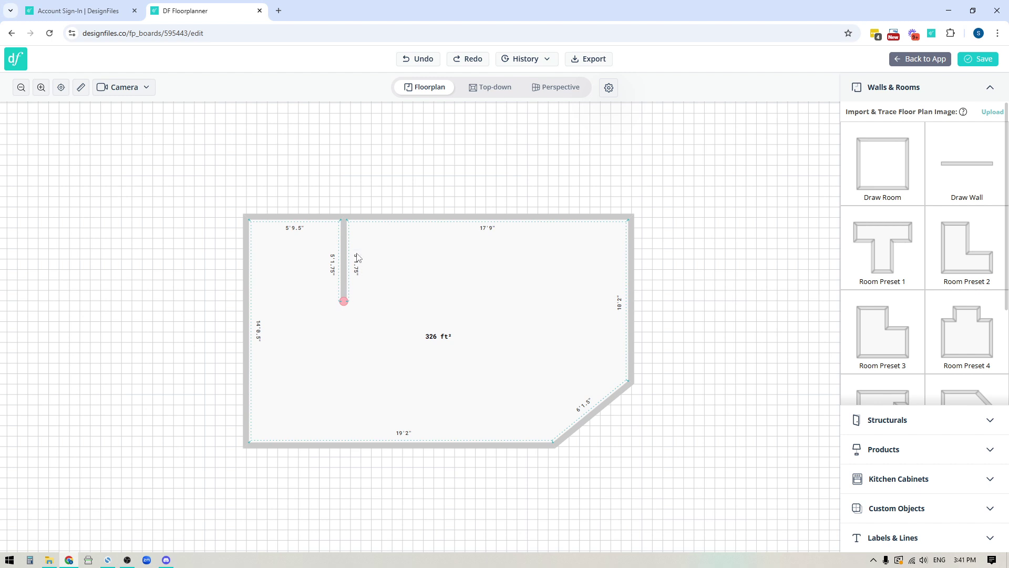
Step: Set the partial wall to 6'4", leaving top-wall segments of 5'9.5" and 17'9"
left_click(343, 301)
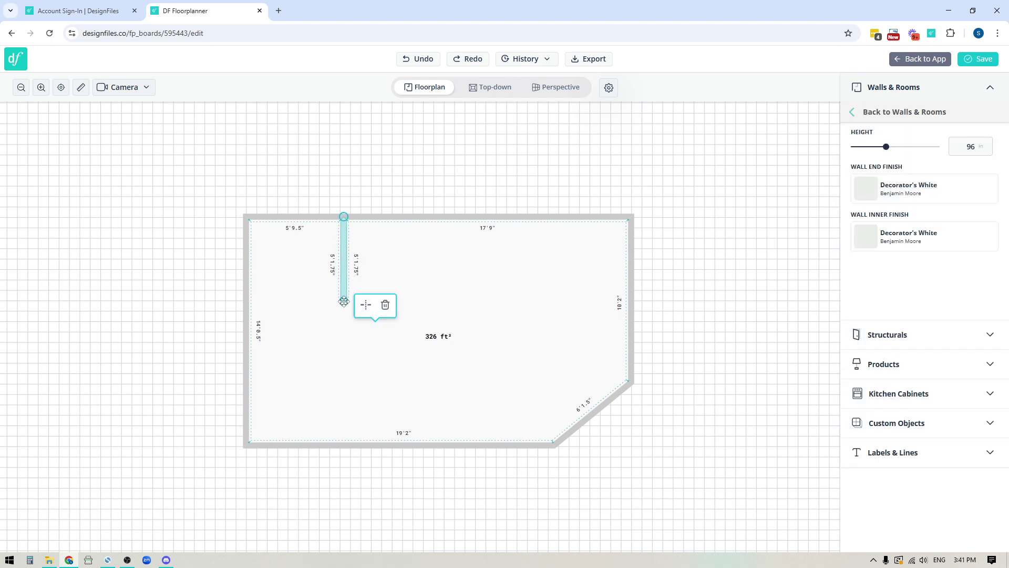
left_click_drag(343, 301, 384, 319)
left_click(390, 272)
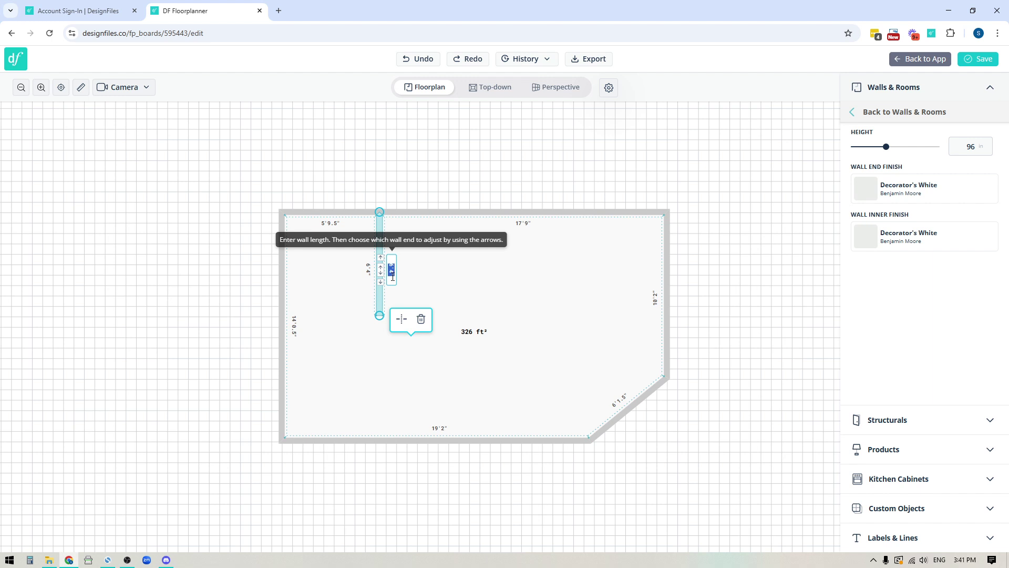
left_click(453, 182)
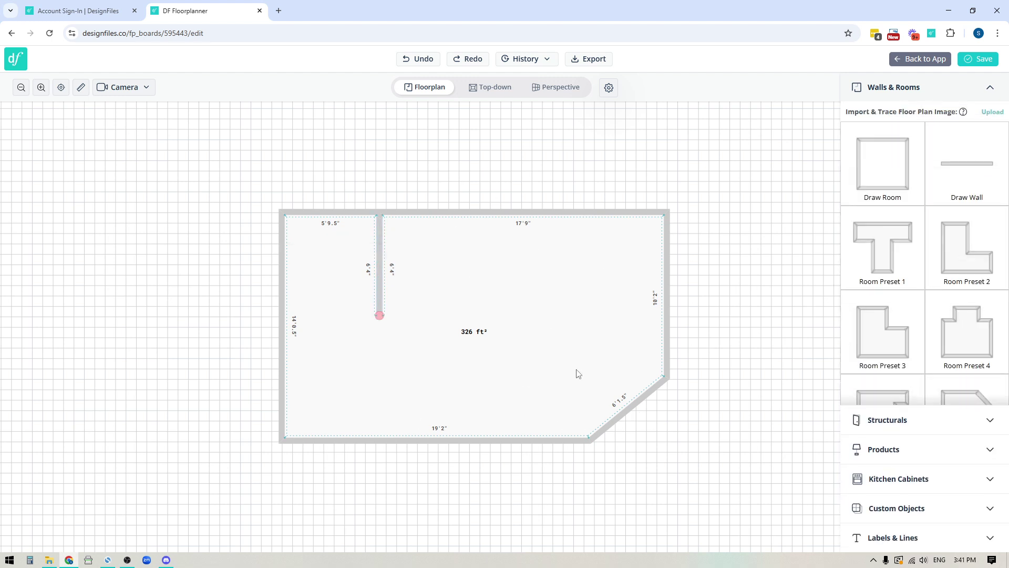
left_click_drag(568, 365, 504, 344)
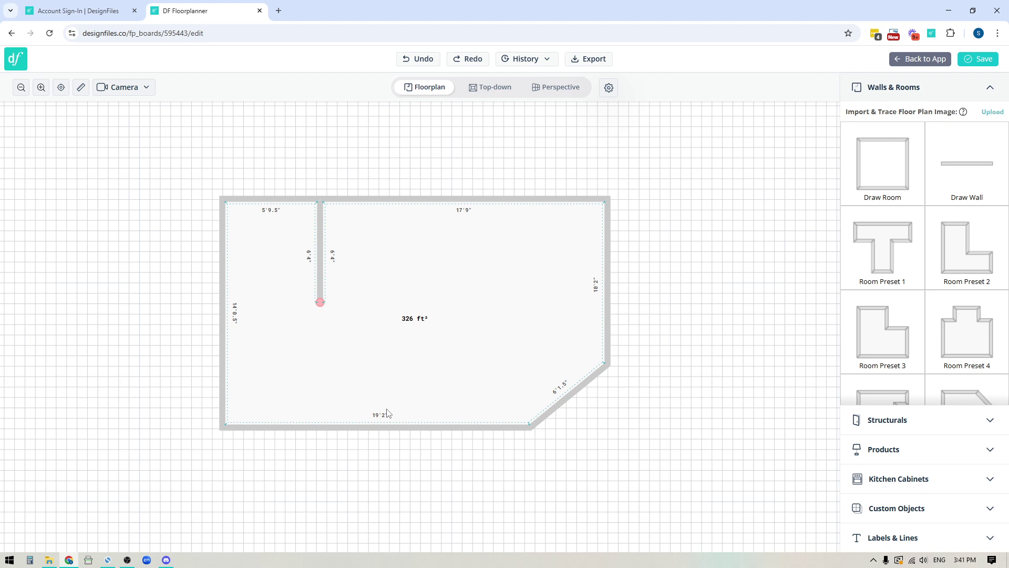
Step: Expand Structurals and browse the Doors (75) library, from entrance to louvred models
left_click(884, 419)
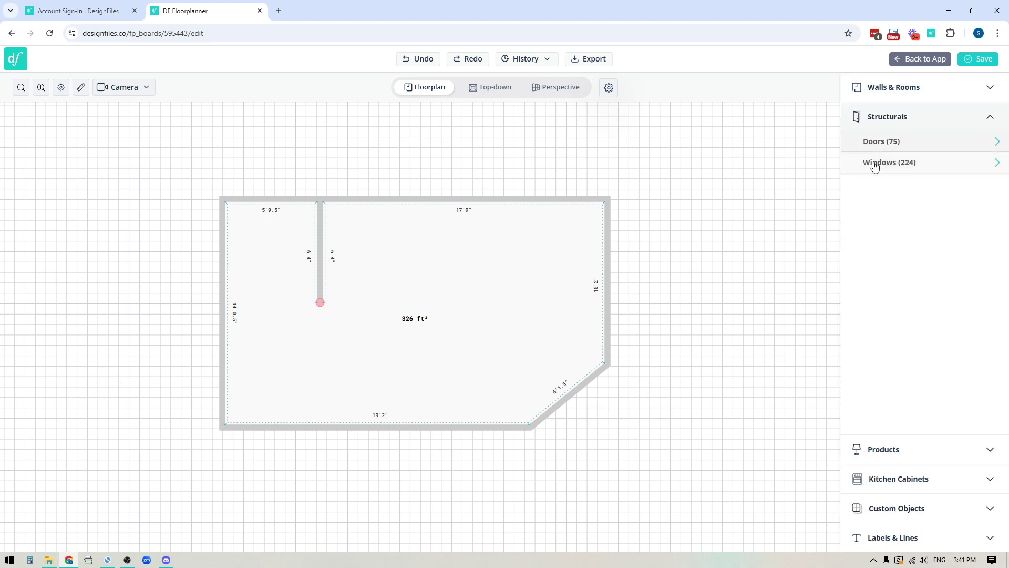
left_click(874, 146)
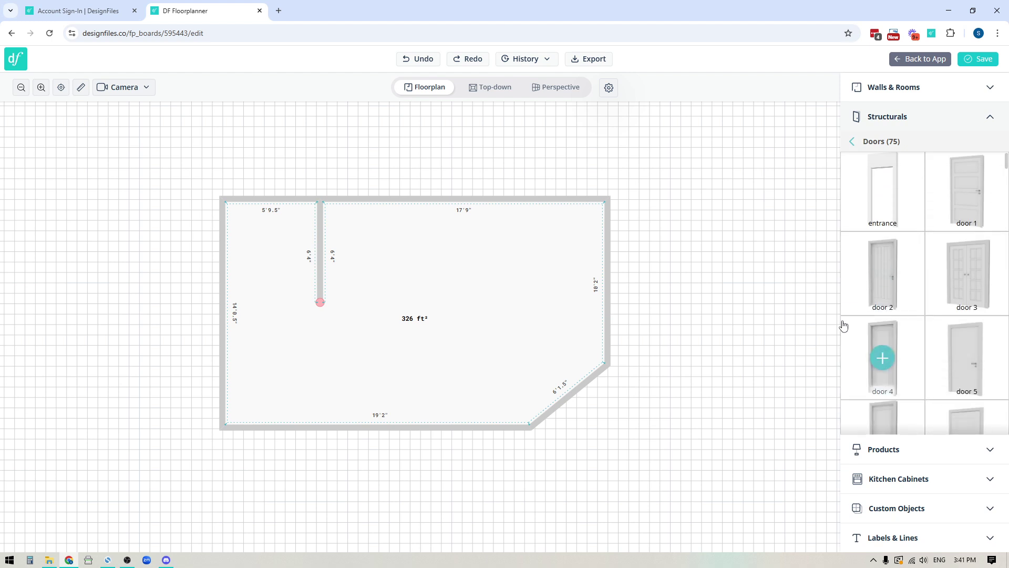
mouse_move(881, 207)
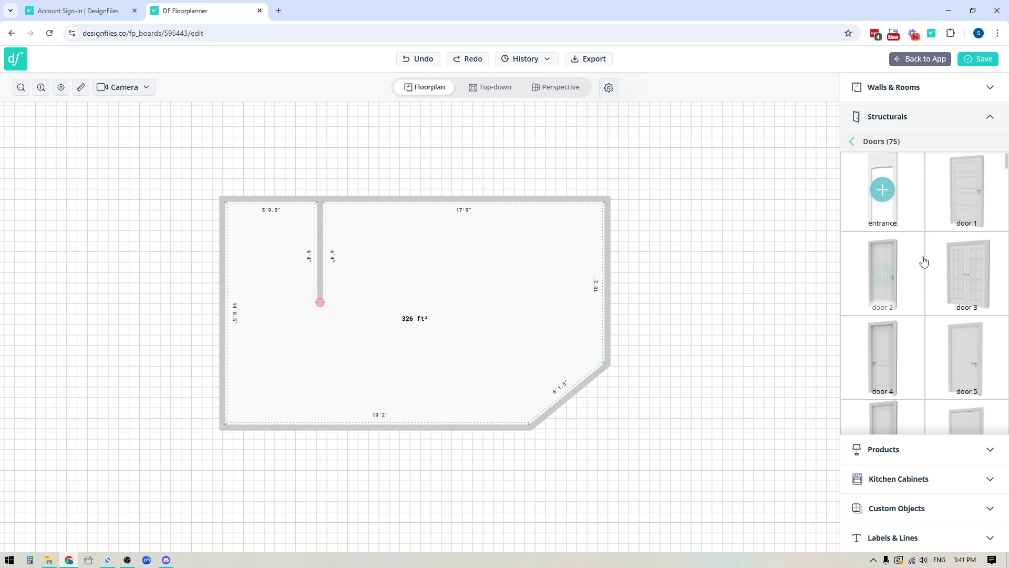
scroll(939, 250, "down", 10)
scroll(941, 249, "down", 15)
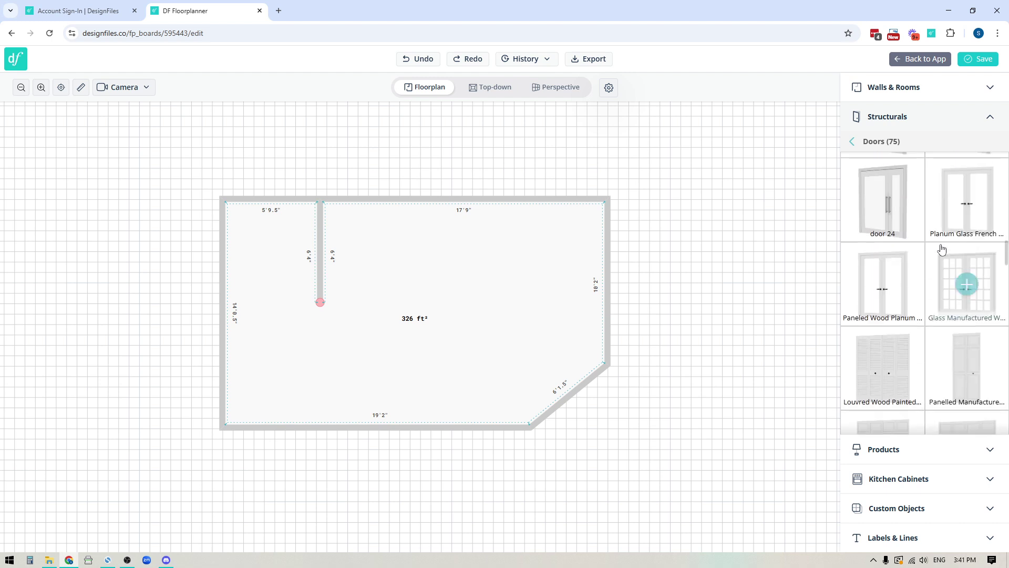
scroll(944, 253, "up", 20)
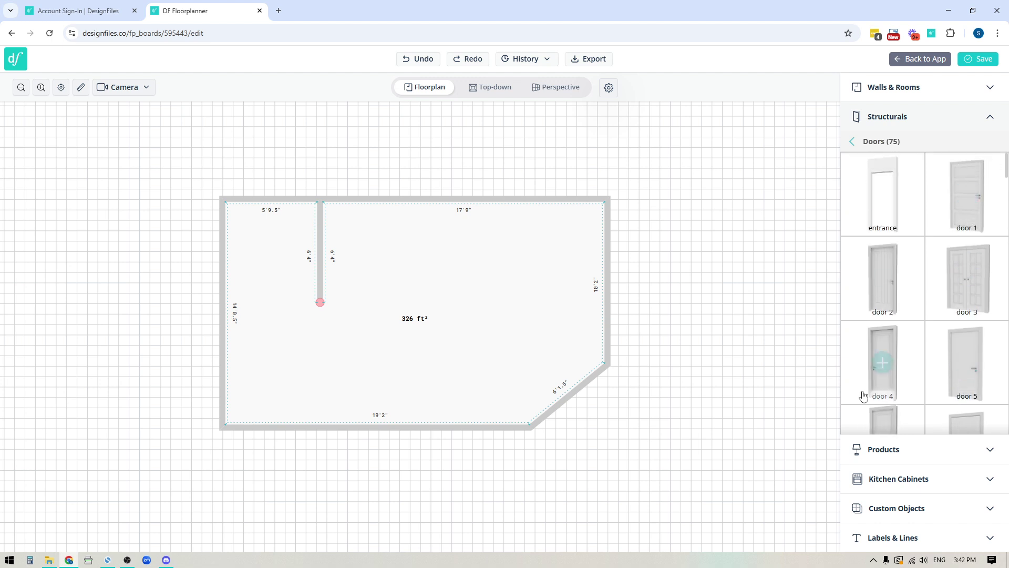
Step: Place an entrance opening in the top wall right of the partial wall, width 84 in
mouse_move(898, 185)
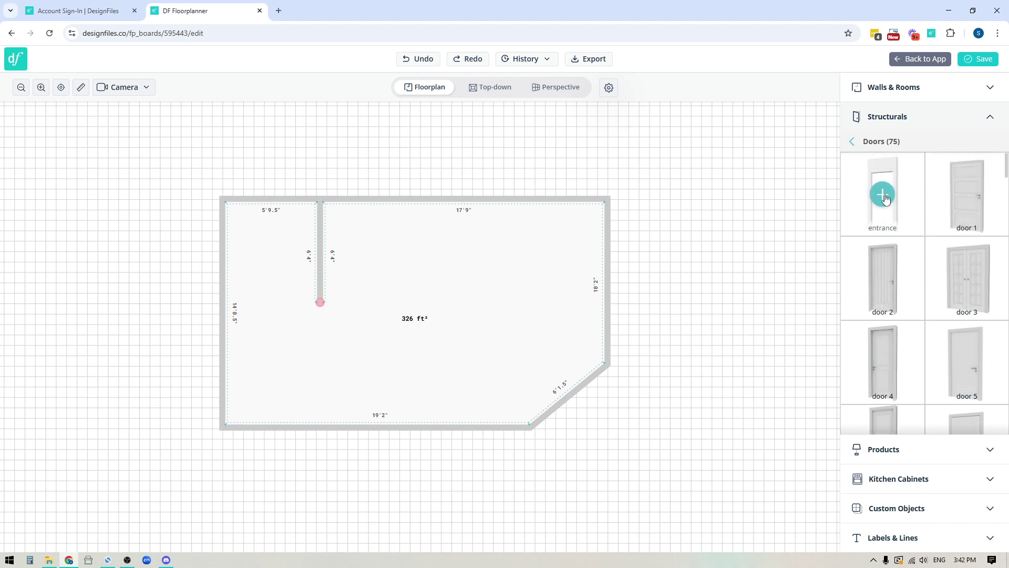
left_click(886, 199)
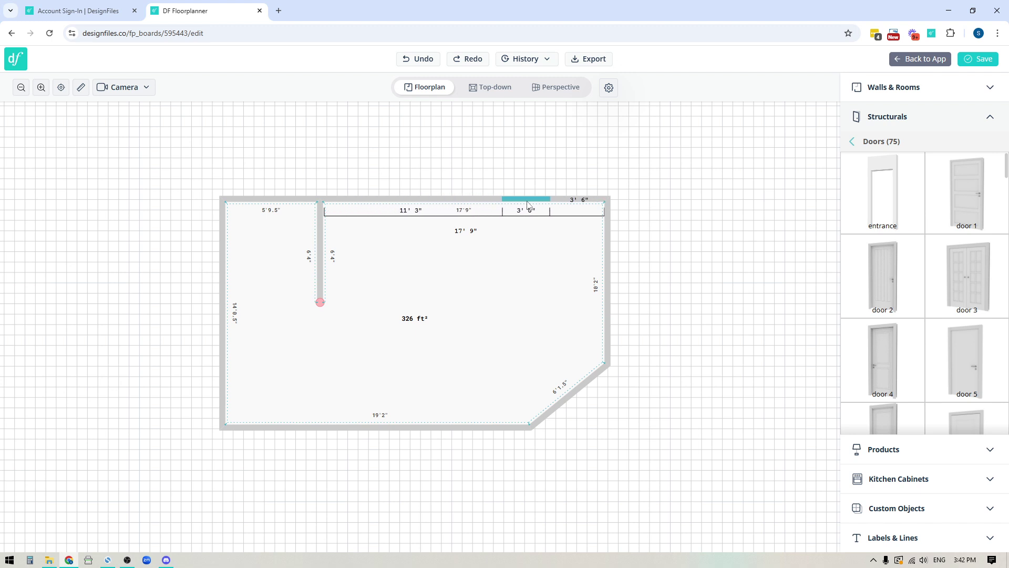
left_click(509, 204)
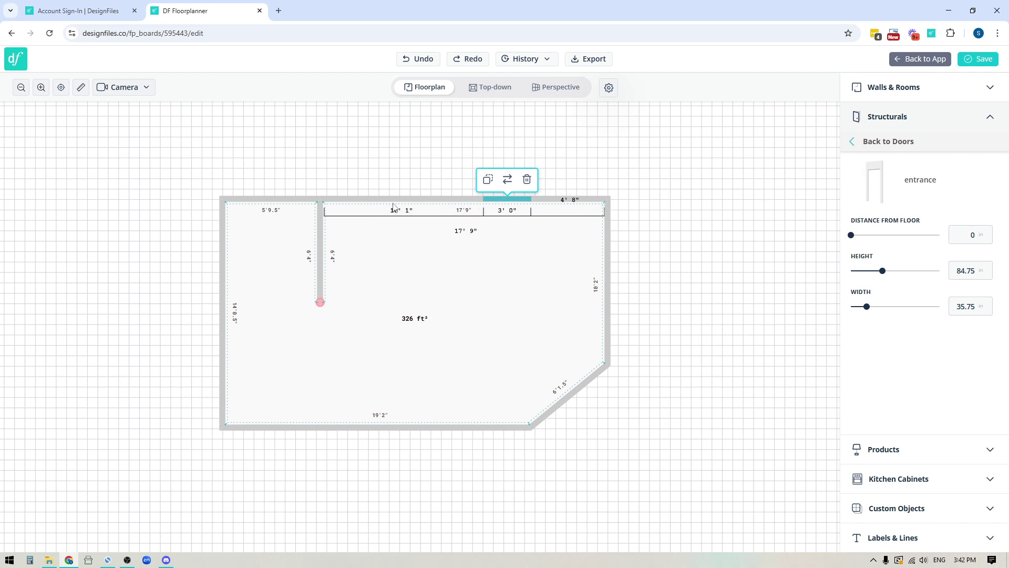
mouse_move(519, 200)
left_mouse_down()
mouse_move(444, 200)
mouse_move(523, 201)
left_mouse_up()
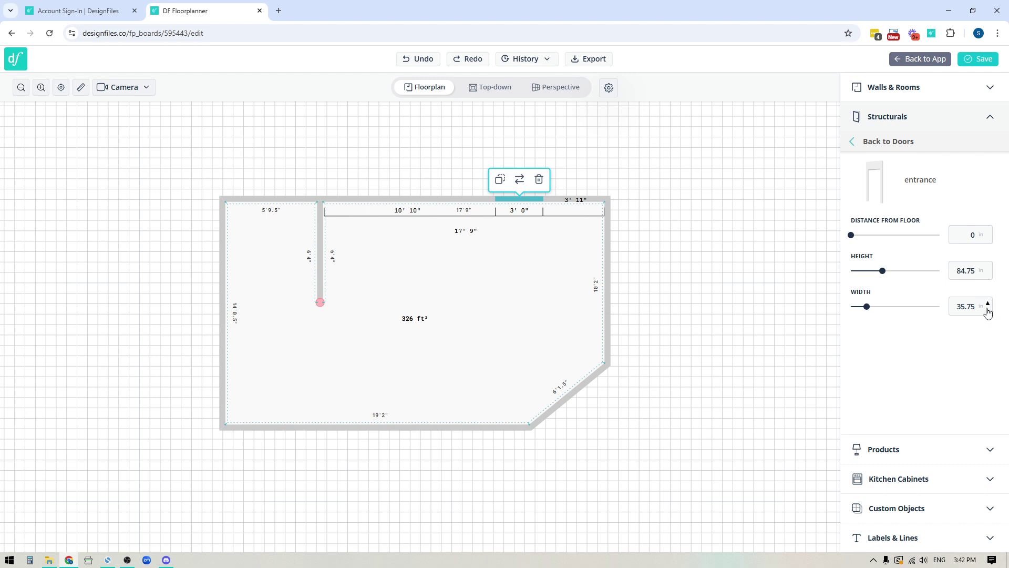
left_click_drag(978, 305, 957, 306)
type("84")
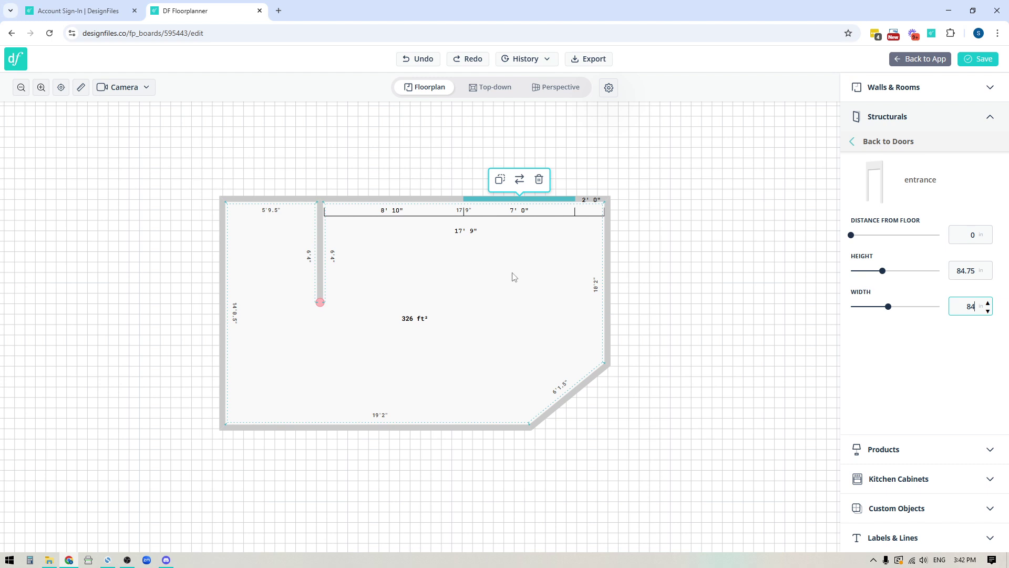
left_click(694, 277)
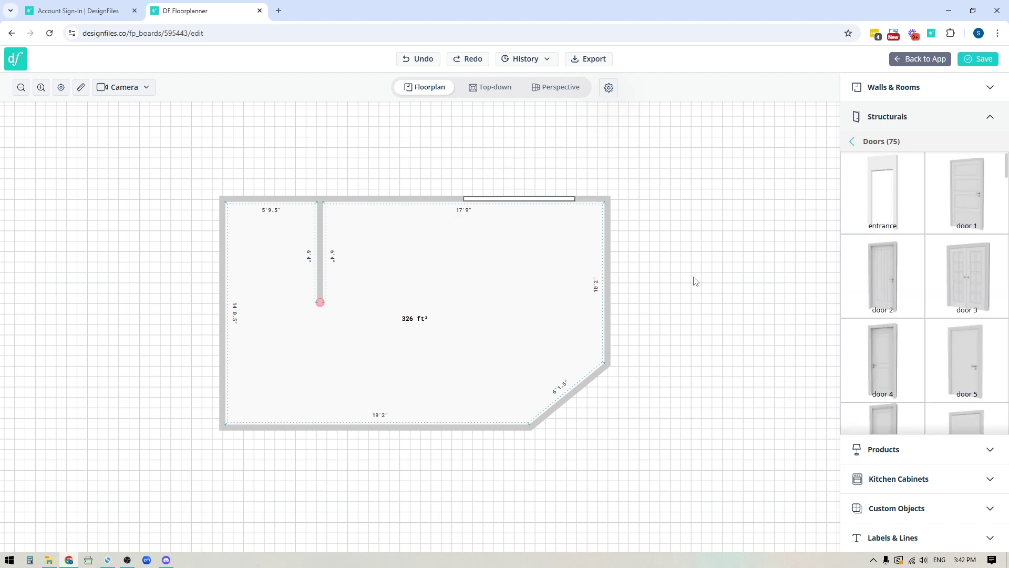
Step: Place door 1 near the top-left corner and flip it to swing into the room
left_click(968, 192)
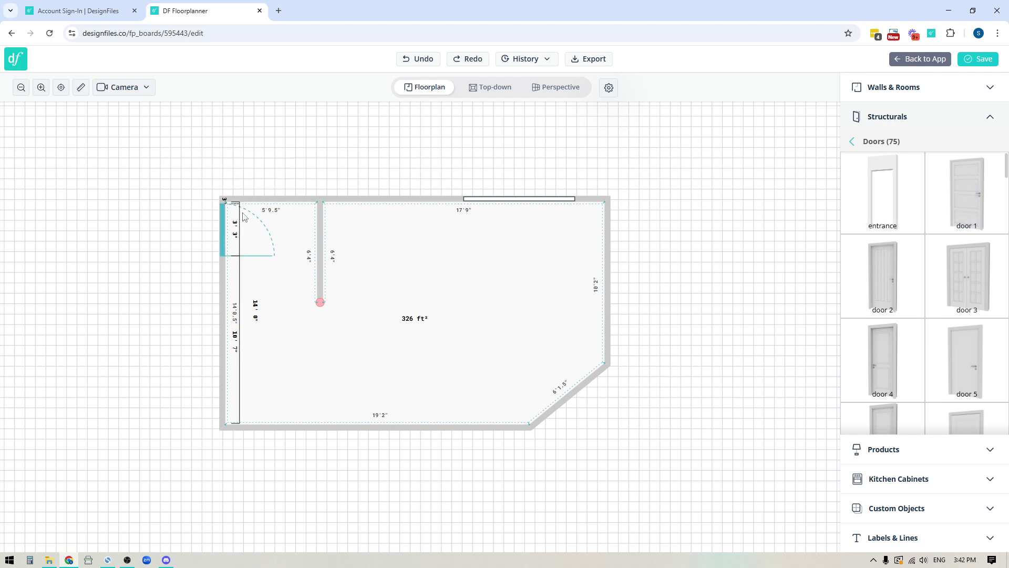
left_click(261, 210)
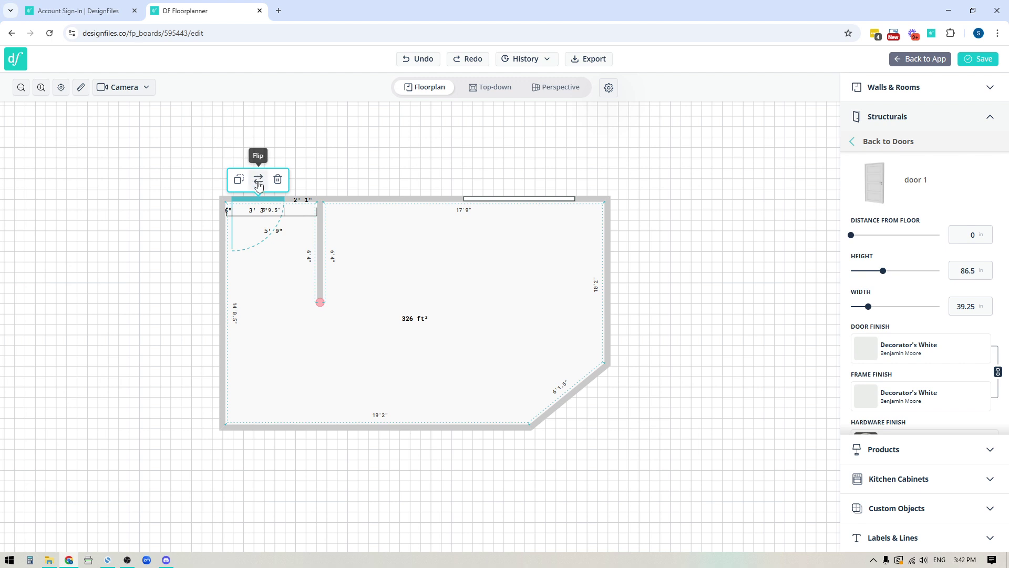
left_click(259, 181)
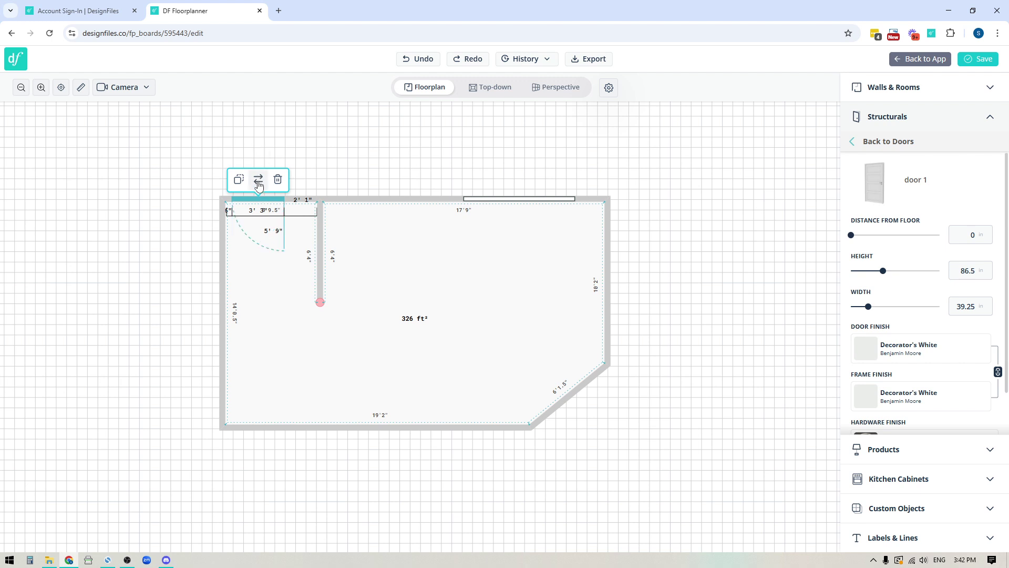
left_click(258, 181)
left_click(260, 132)
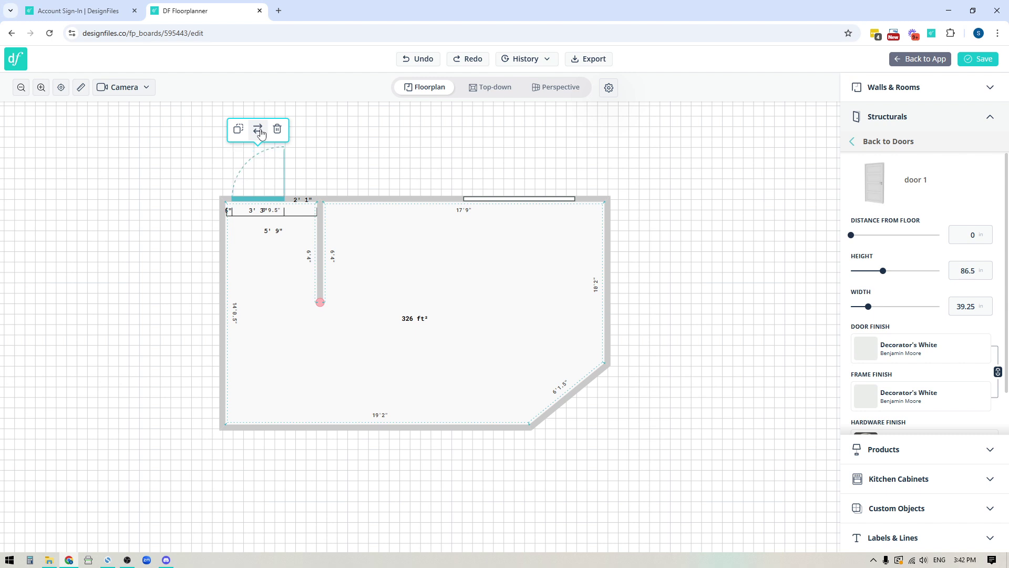
left_click(258, 130)
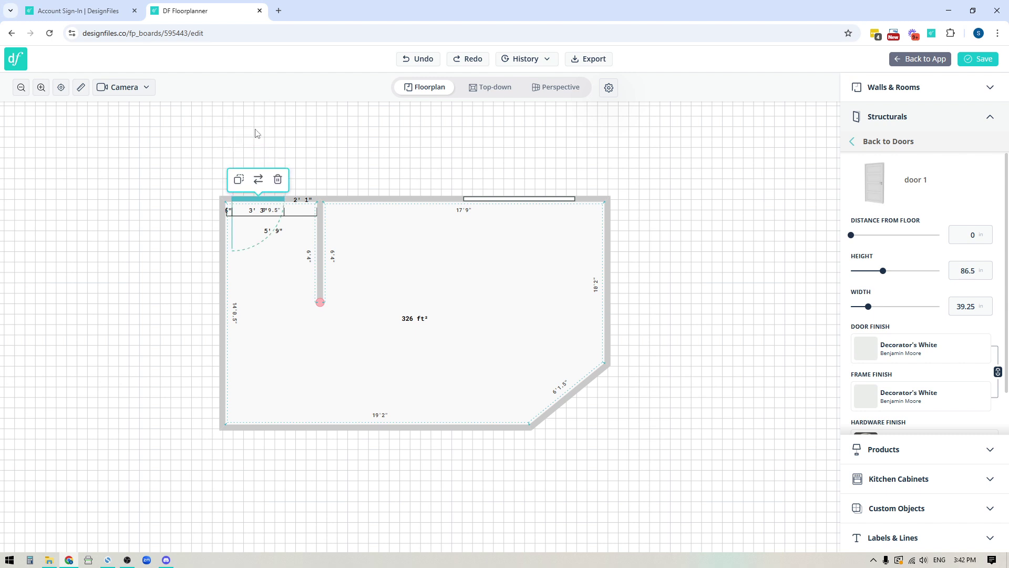
Step: Duplicate the door onto the left wall, then delete the copy and deselect
left_click(239, 180)
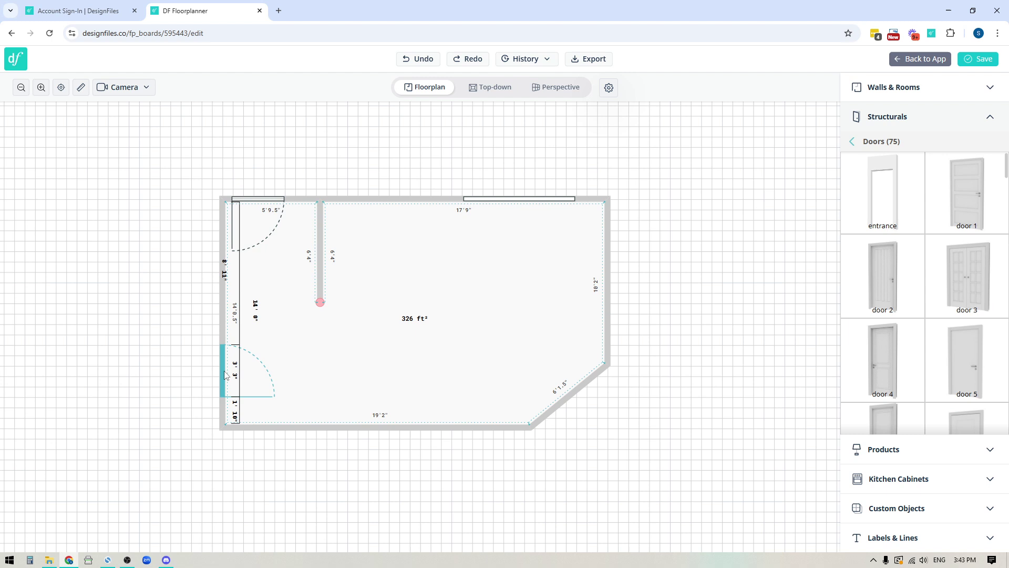
left_click(230, 377)
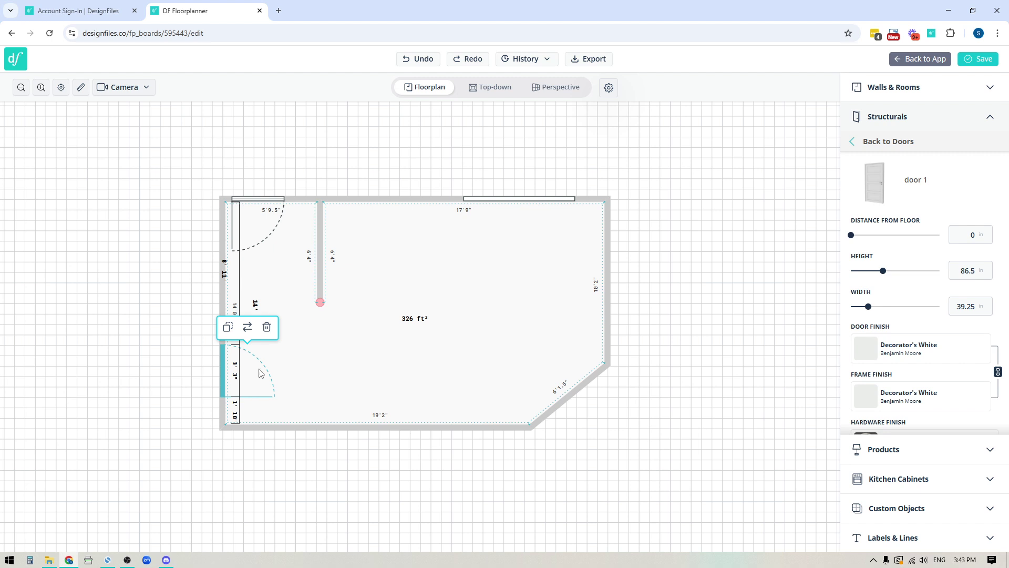
left_click(267, 327)
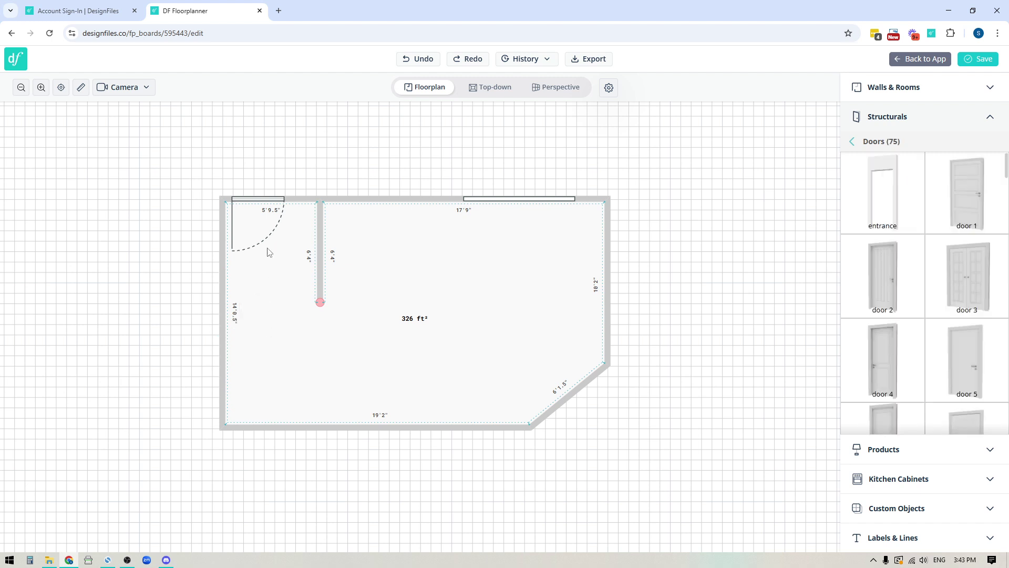
left_click(256, 200)
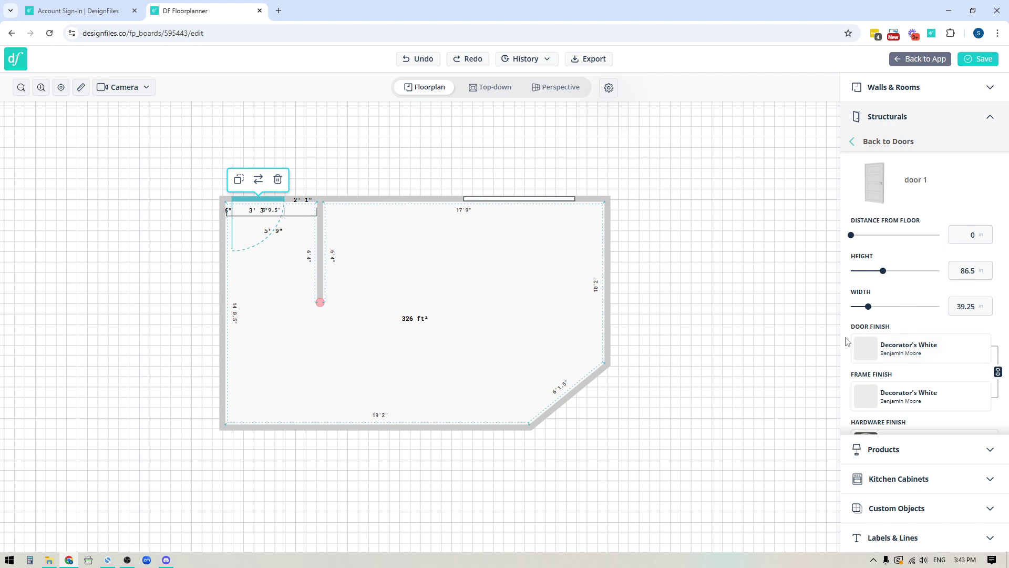
scroll(951, 373, "down", 1)
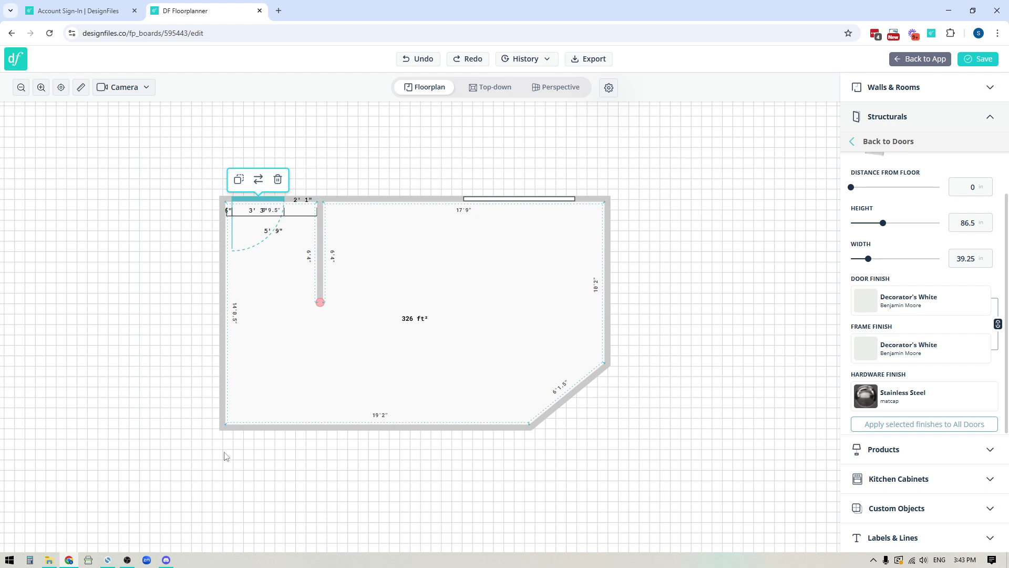
left_click(328, 500)
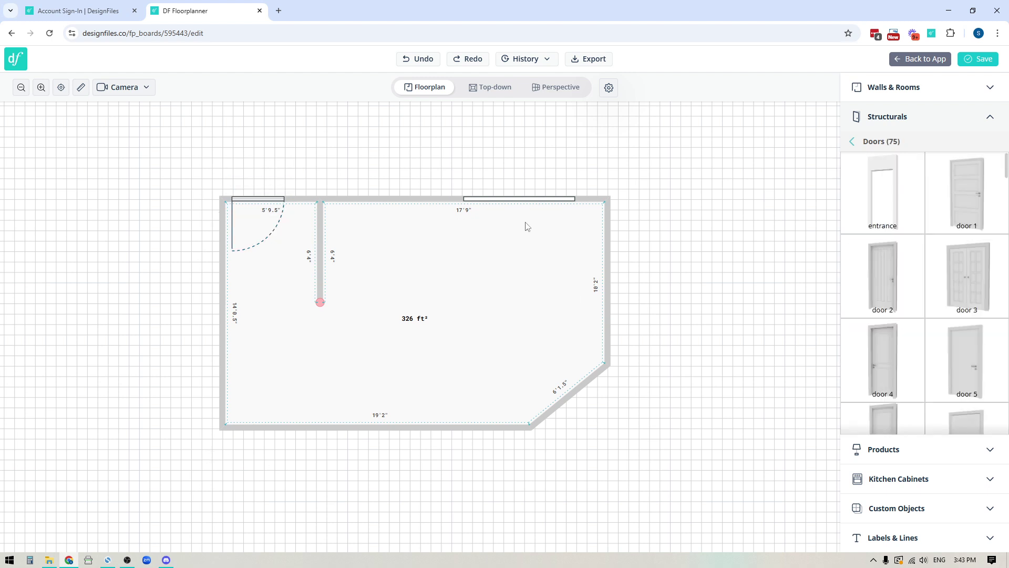
Step: Drag window 2_1 (78.75 in wide) from the Structurals Windows catalogue into the plan
left_click(883, 141)
left_click(887, 163)
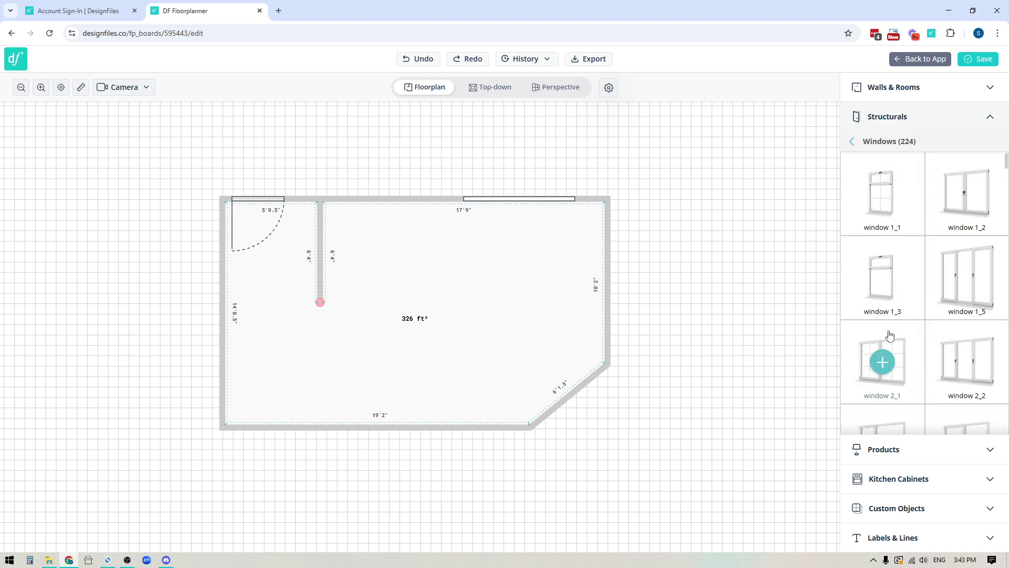
scroll(916, 322, "down", 4)
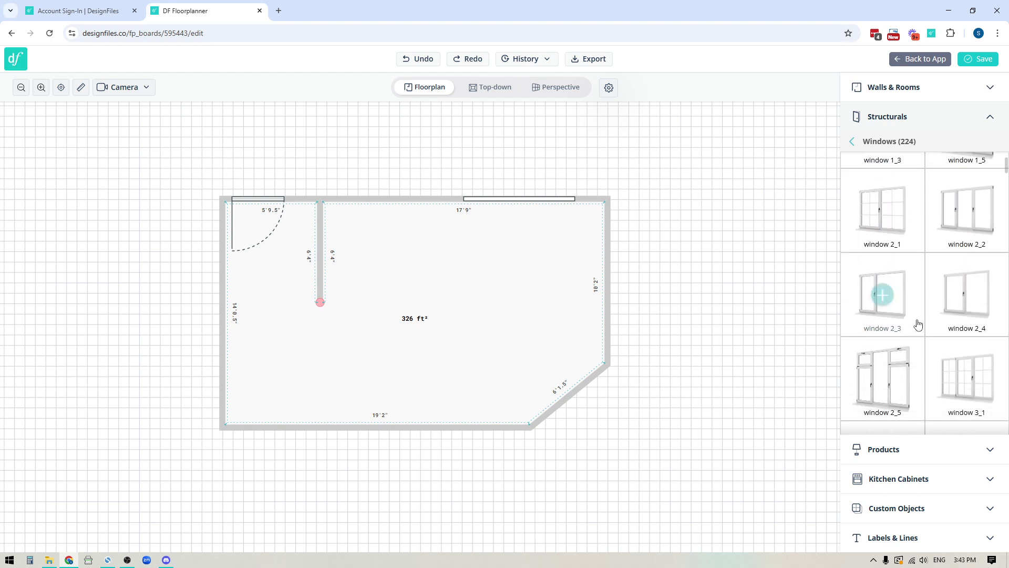
scroll(918, 324, "down", 10)
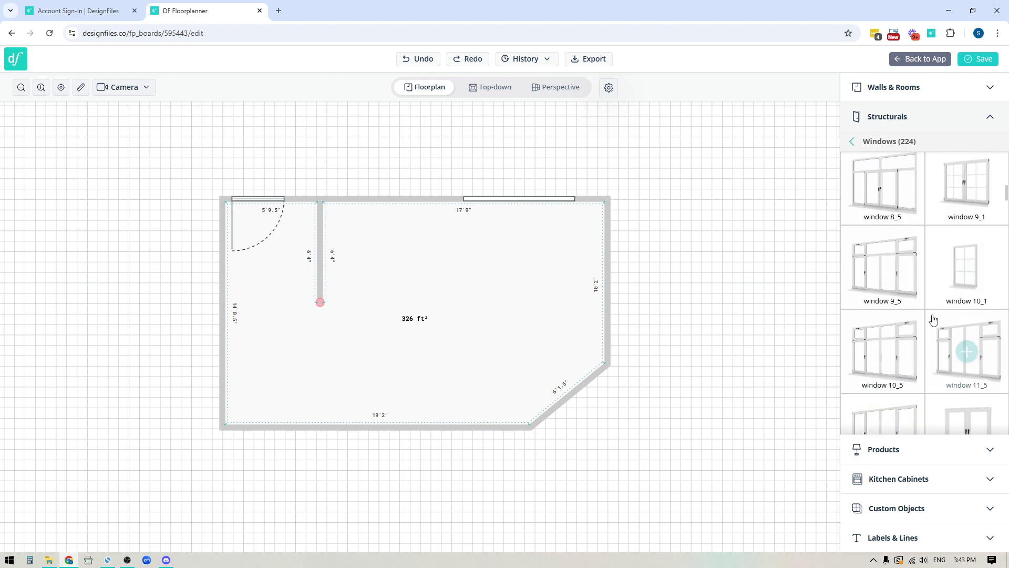
scroll(939, 318, "up", 12)
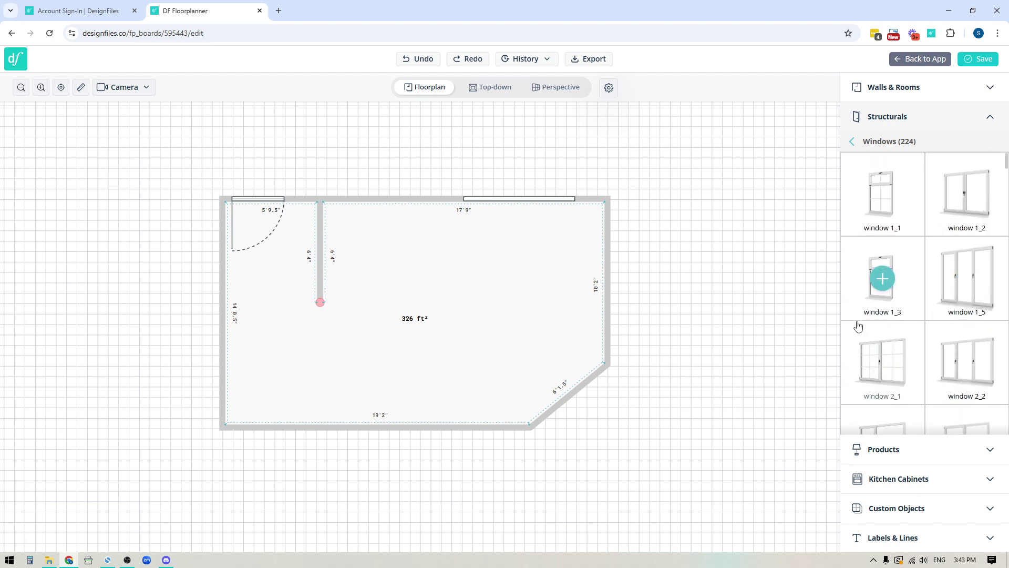
mouse_move(882, 362)
left_click_drag(883, 363, 428, 404)
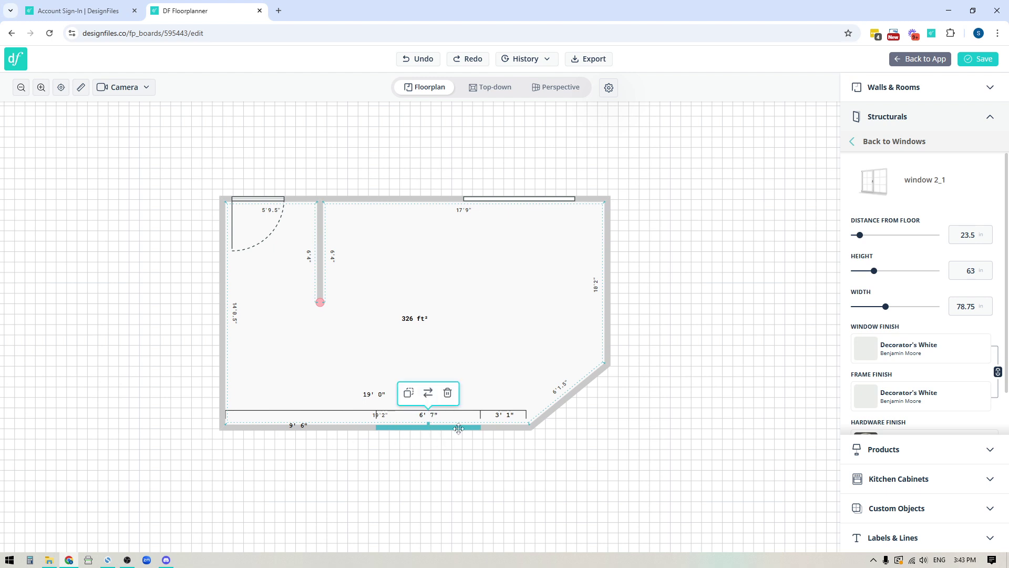
Step: Flip the window to face outward and set it on the bottom wall, 3' 0" from the left corner
left_click_drag(460, 429, 458, 404)
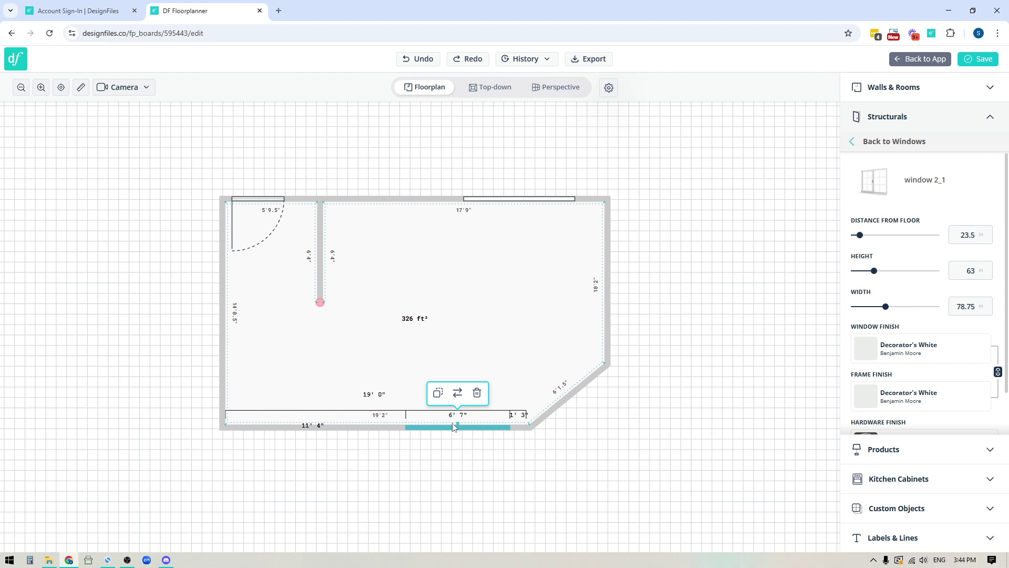
left_click(459, 394)
left_click_drag(478, 427, 325, 386)
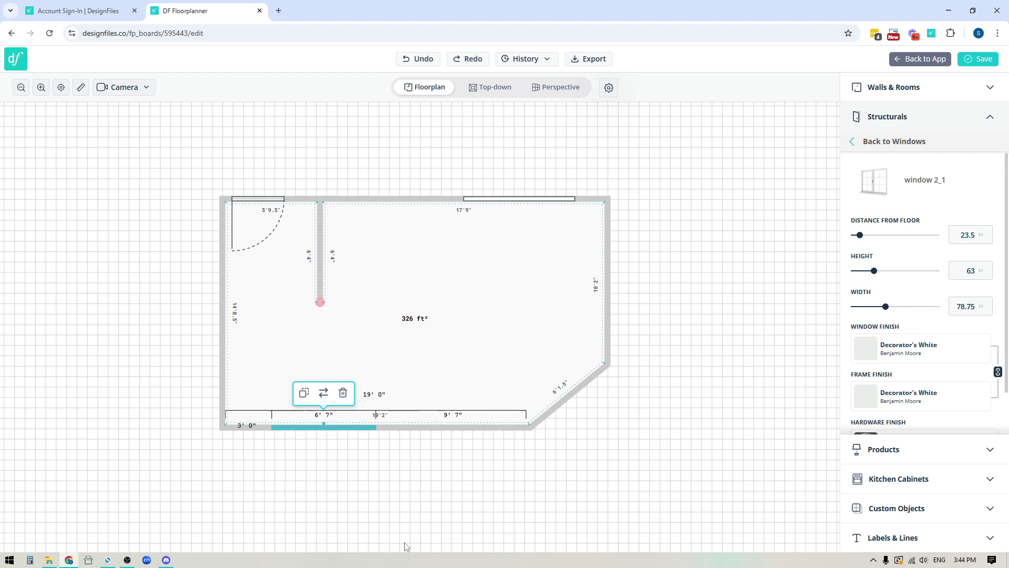
left_click(498, 90)
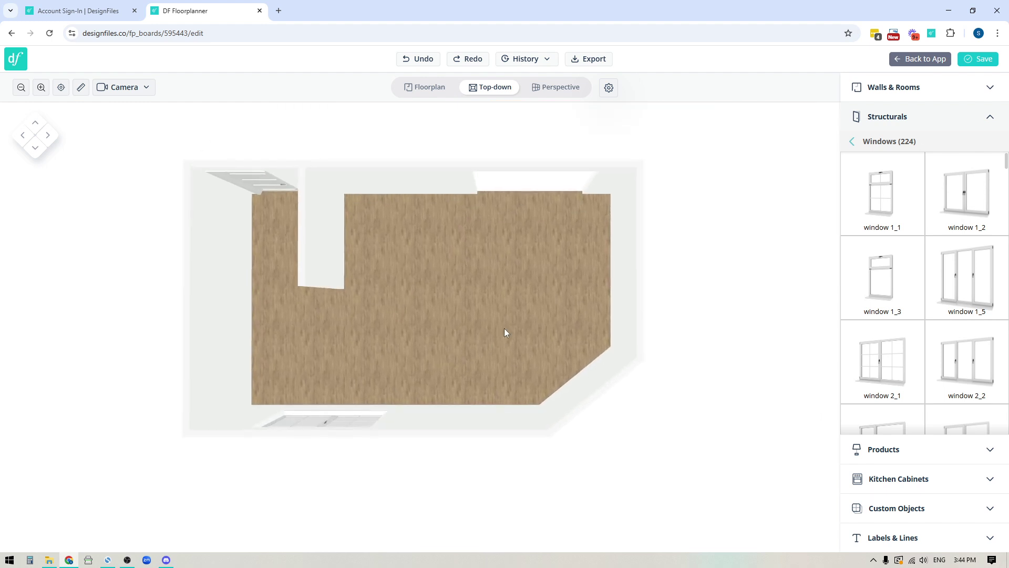
left_click(560, 90)
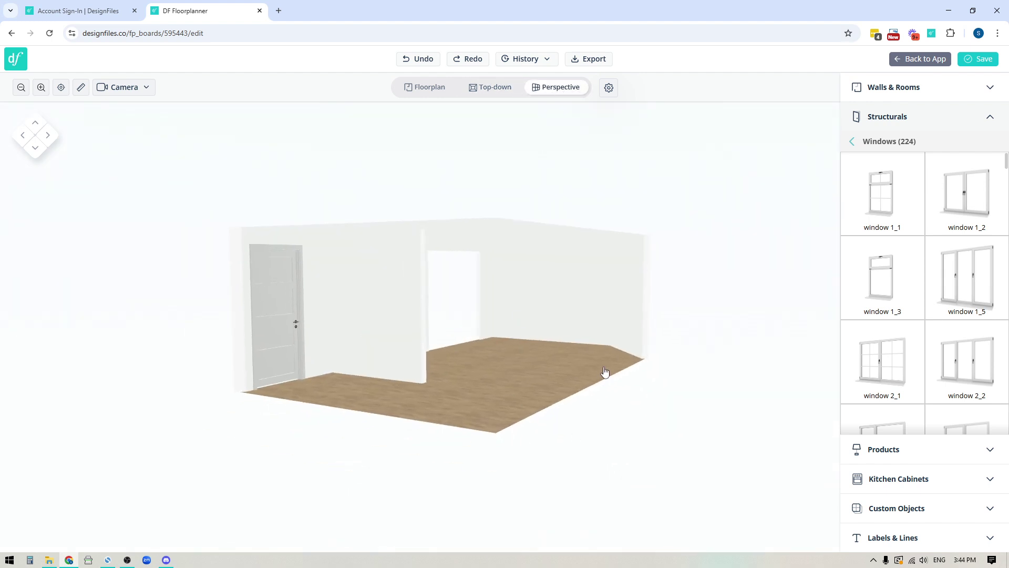
left_click_drag(617, 388, 528, 381)
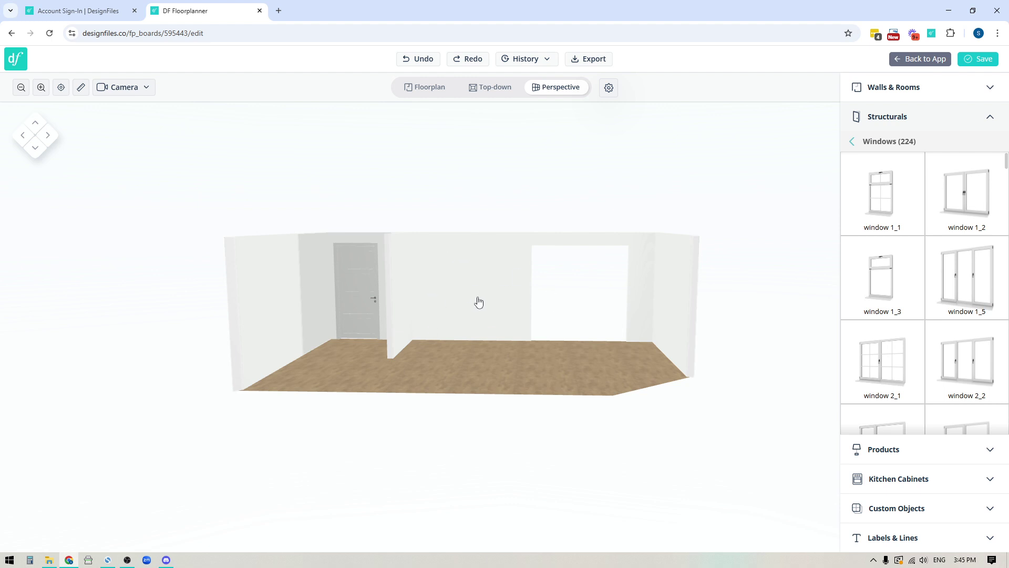
mouse_move(479, 372)
left_mouse_down()
mouse_move(484, 417)
mouse_move(486, 388)
mouse_move(513, 373)
mouse_move(550, 385)
mouse_move(536, 408)
mouse_move(500, 427)
mouse_move(475, 389)
mouse_move(488, 354)
left_mouse_up()
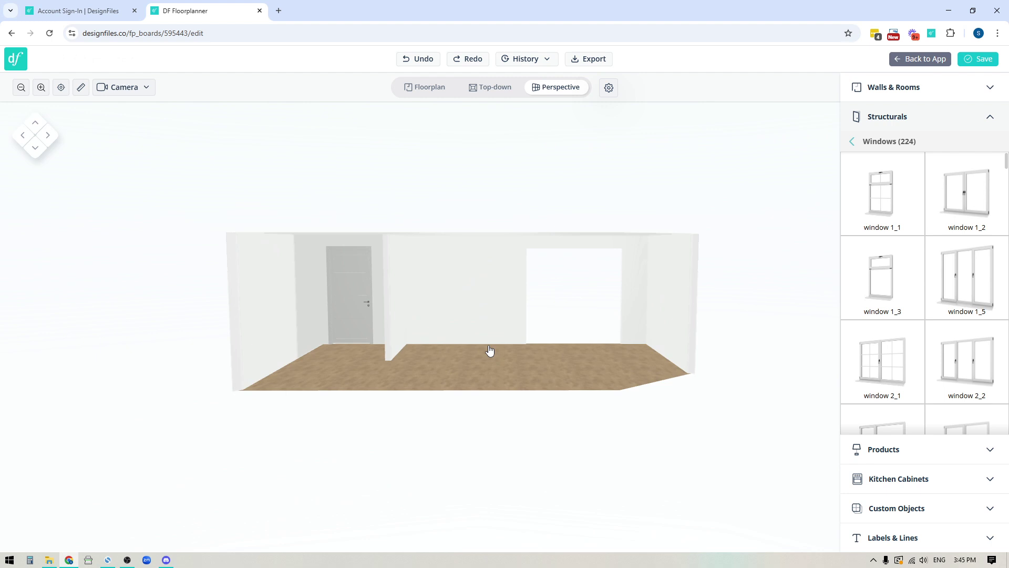
left_click_drag(473, 371, 479, 392)
left_click(430, 91)
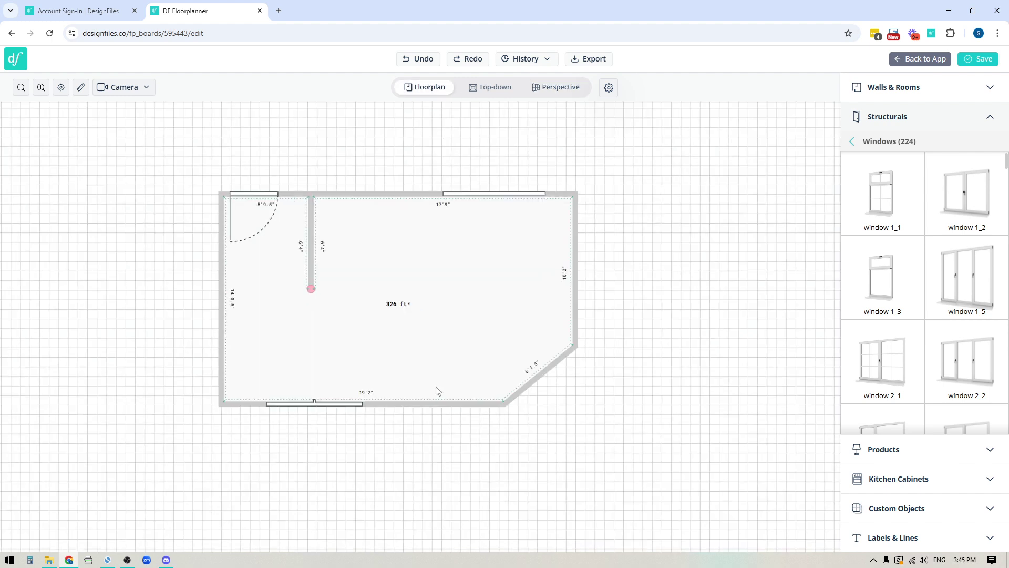